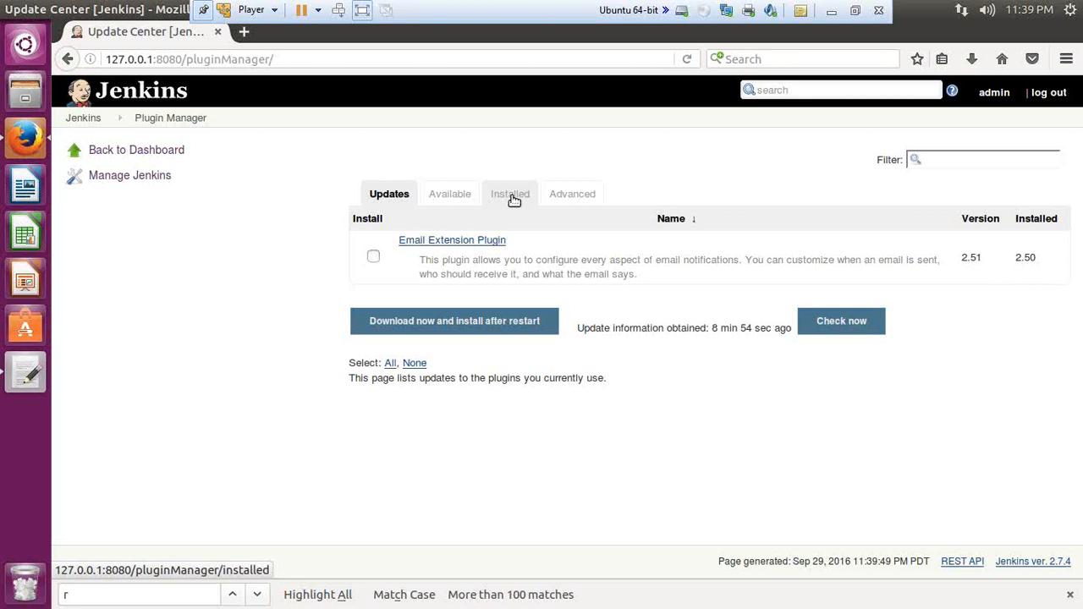
Step: Review the list of installed plugins in the Plugin Manager
left_click(514, 200)
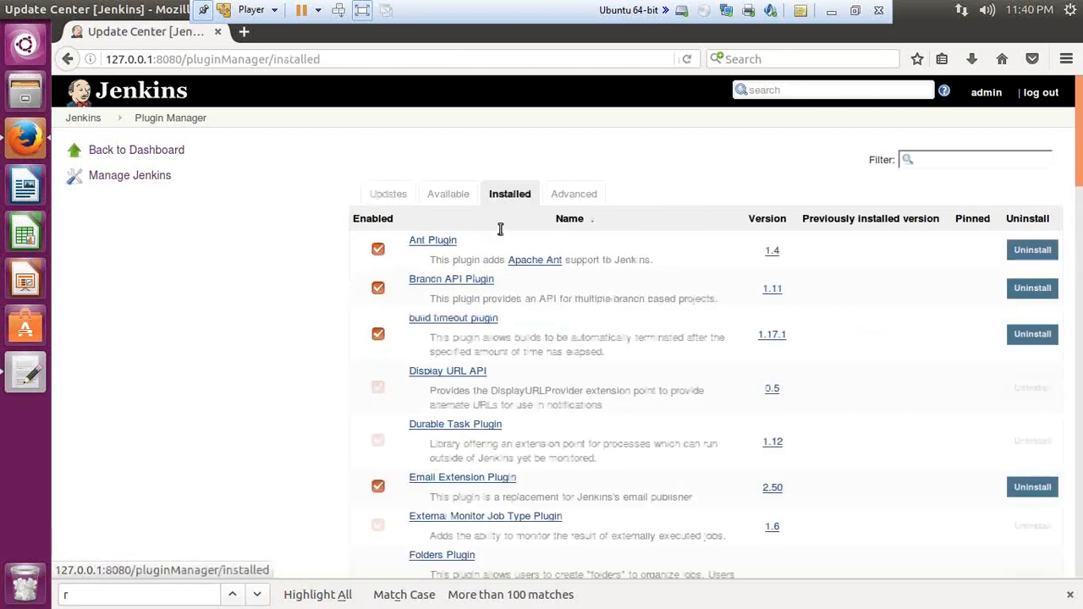
scroll(547, 426, "down", 1)
scroll(546, 423, "down", 12)
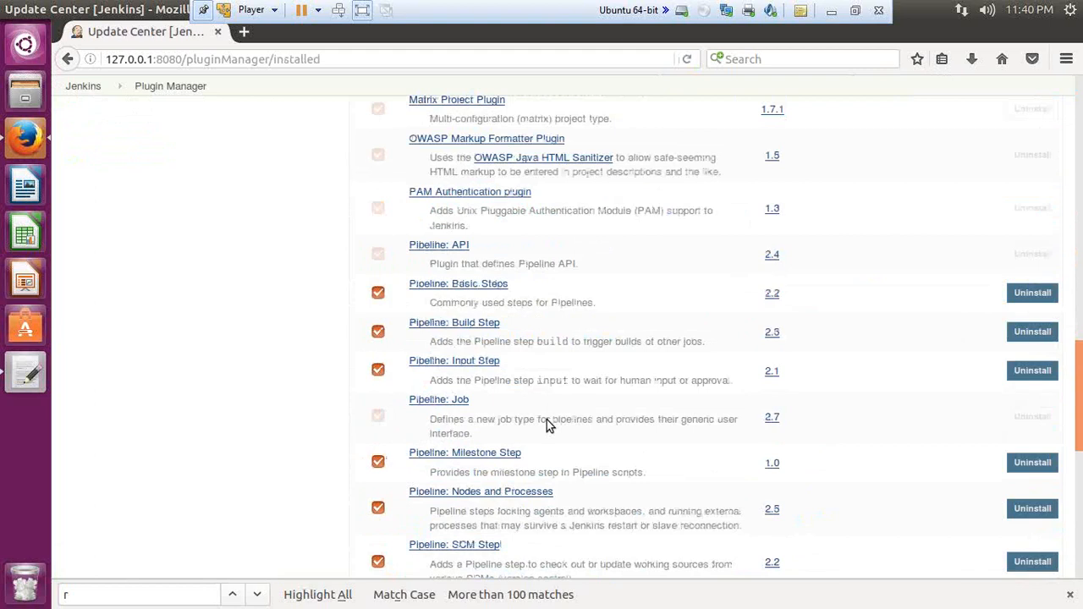
scroll(546, 420, "down", 5)
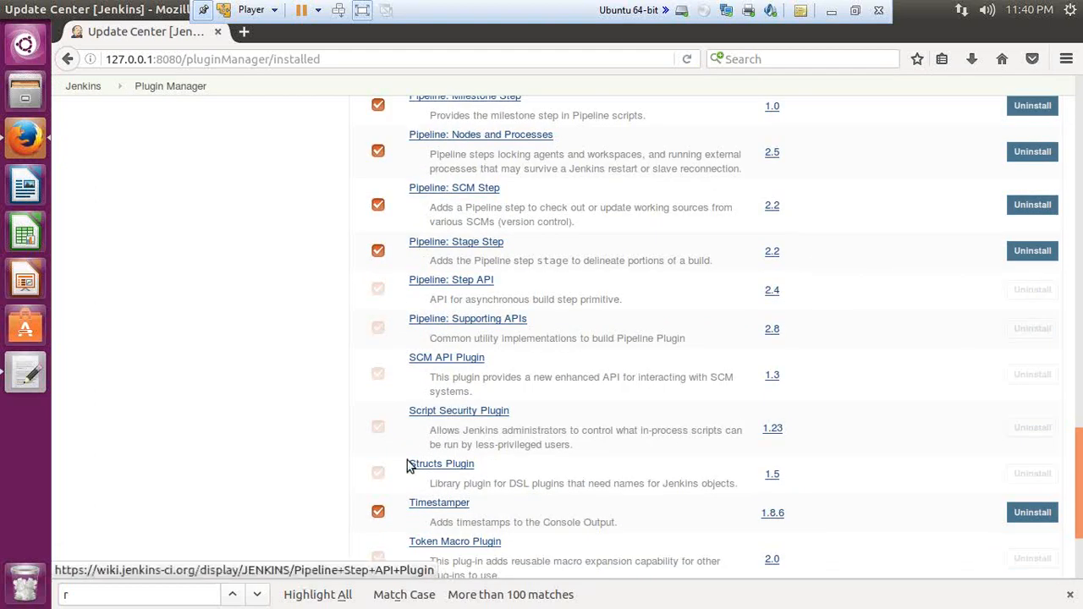
scroll(411, 465, "down", 2)
scroll(405, 474, "down", 1)
scroll(442, 494, "up", 10)
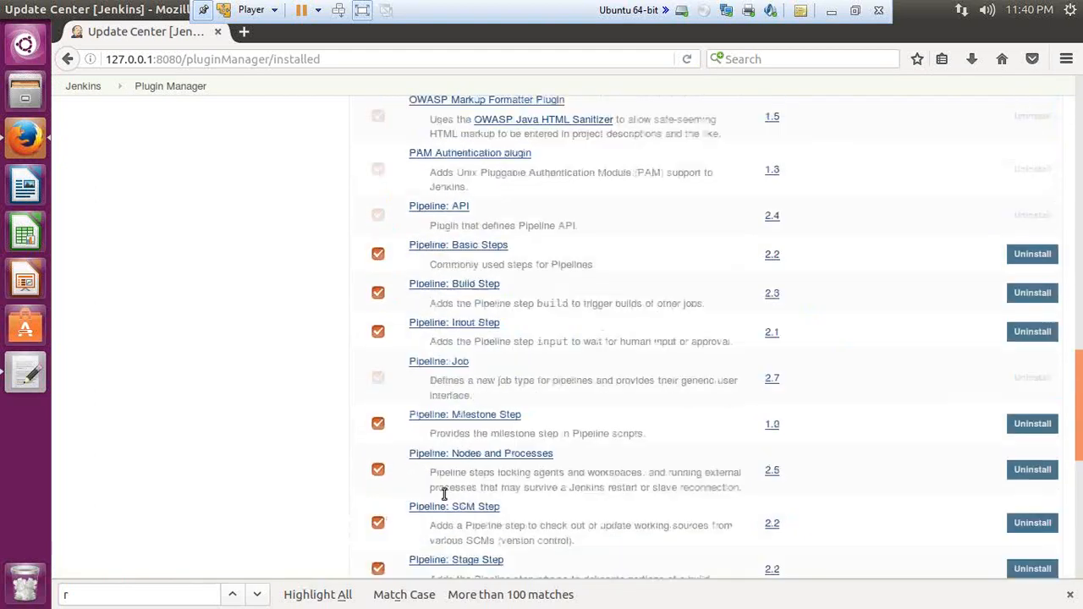
scroll(442, 500, "up", 10)
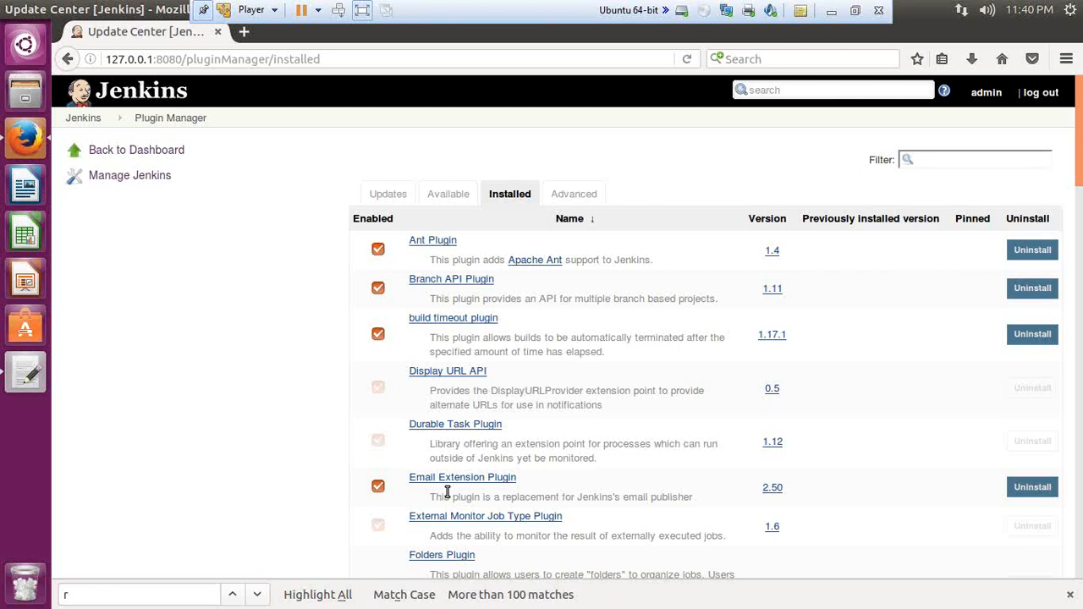
Step: Browse the available plugins in the Plugin Manager through to the Build Parameters category
left_click(448, 194)
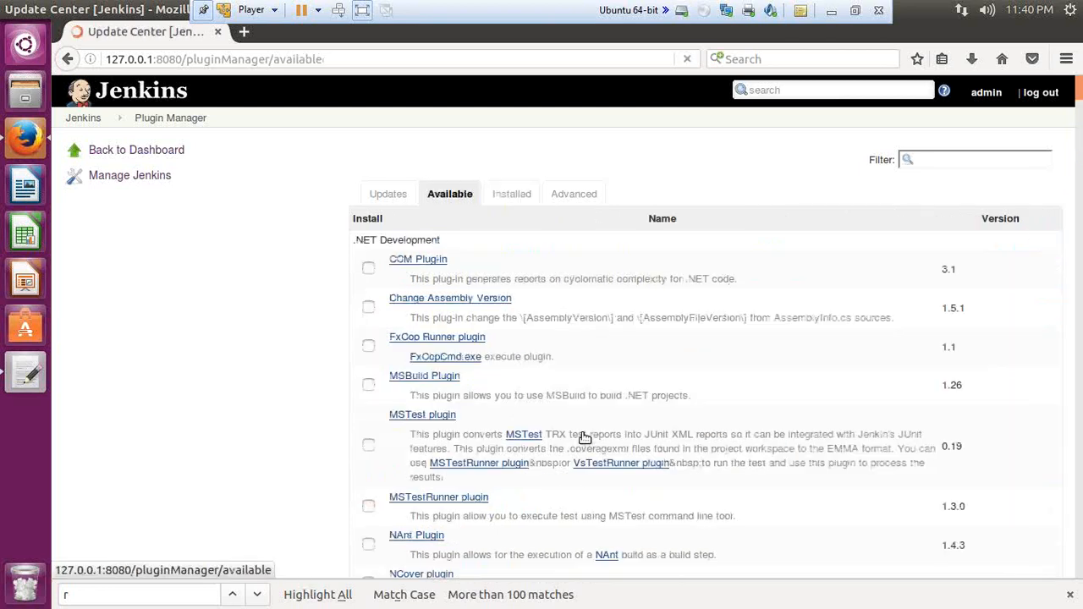
scroll(242, 412, "down", 20)
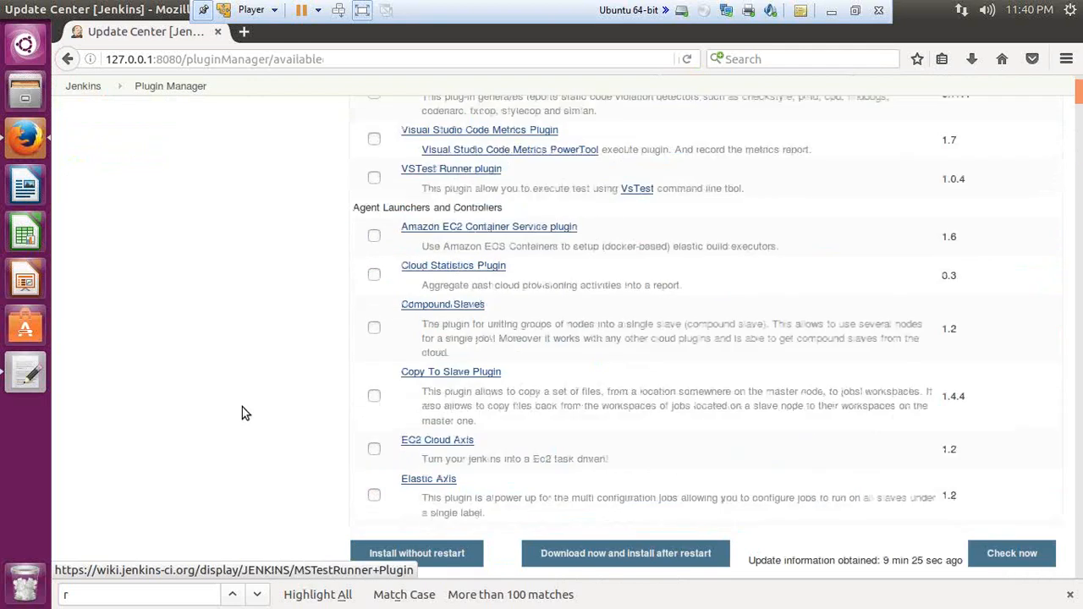
scroll(243, 413, "down", 15)
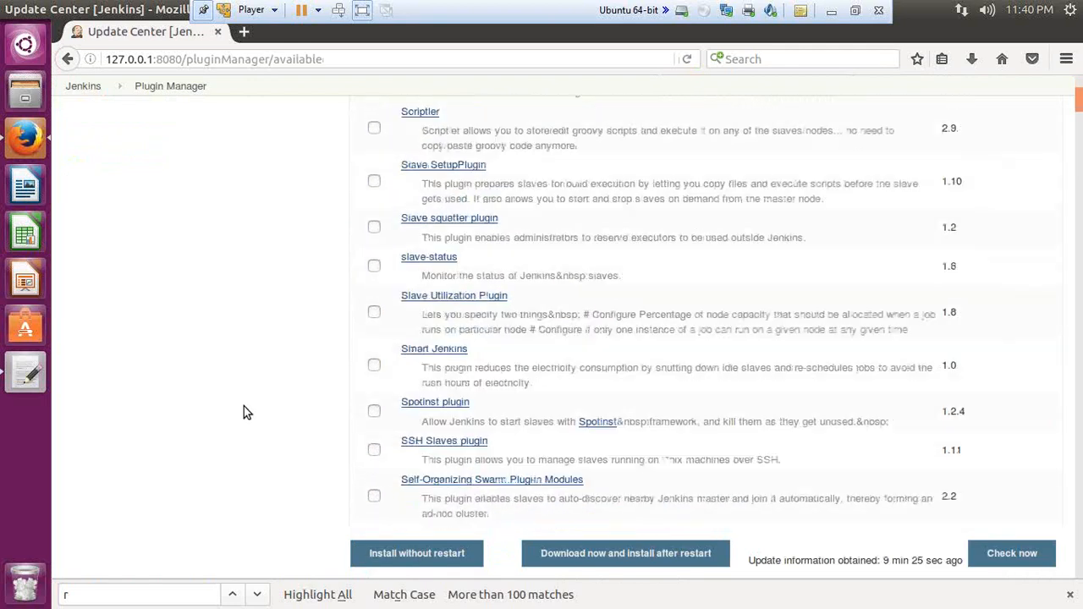
scroll(245, 413, "down", 15)
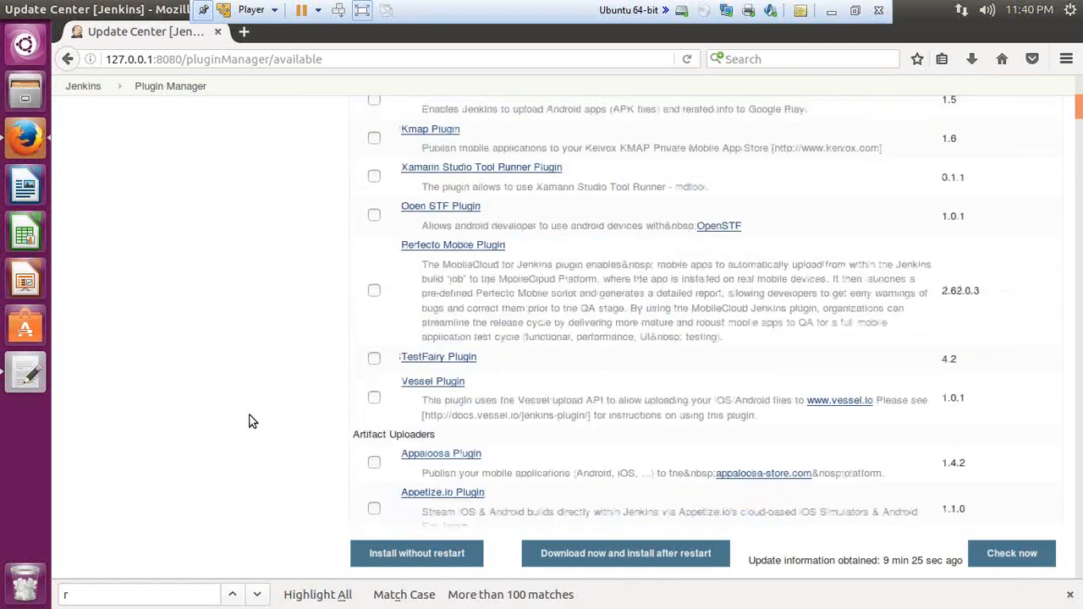
scroll(259, 422, "down", 15)
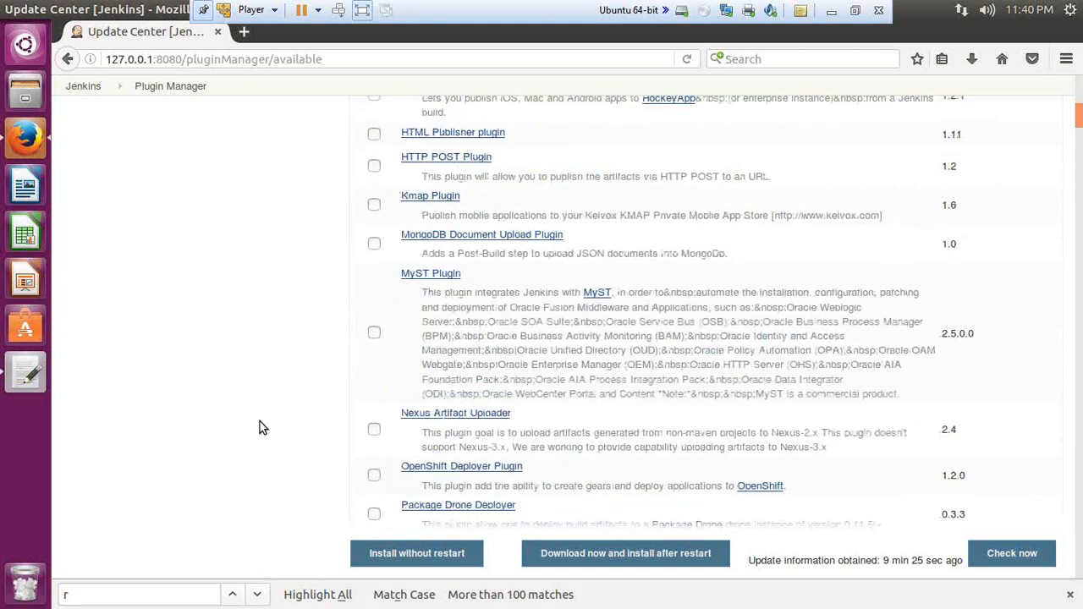
scroll(260, 428, "down", 15)
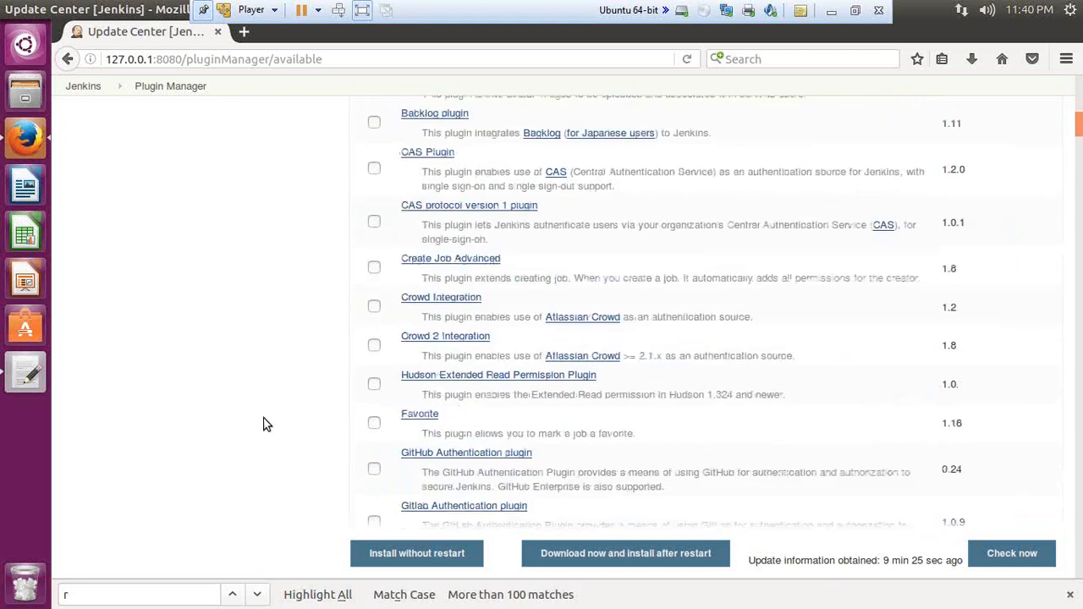
scroll(301, 382, "down", 15)
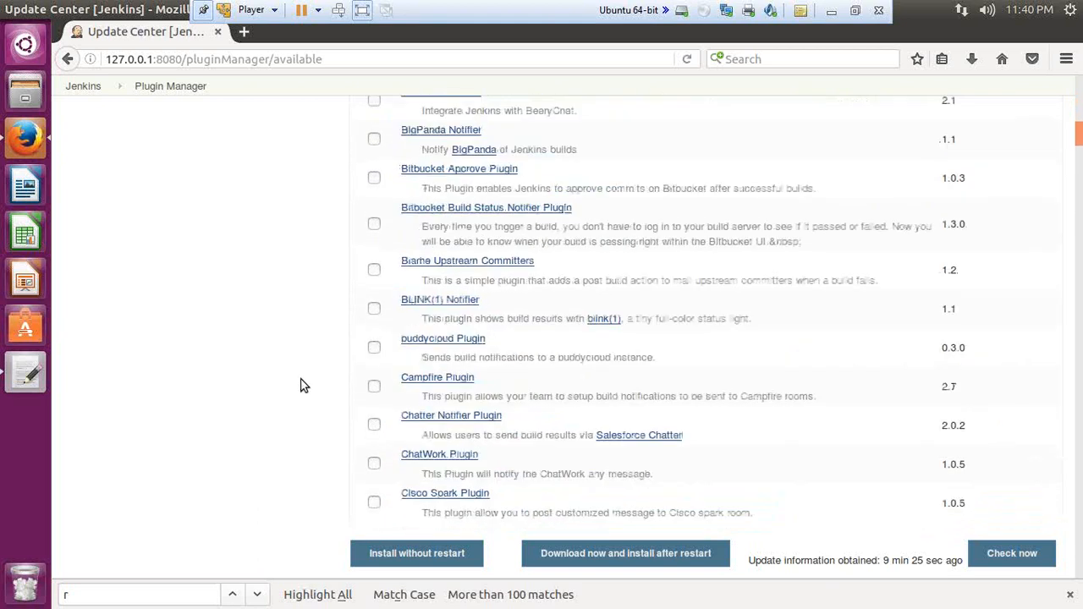
scroll(302, 382, "up", 7)
scroll(339, 372, "down", 15)
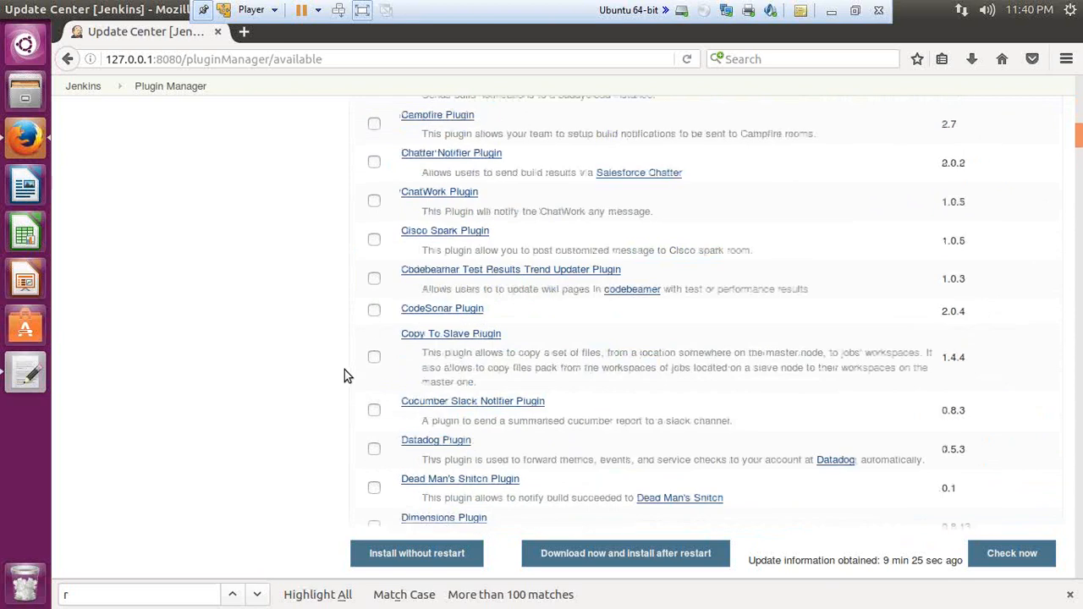
scroll(345, 375, "down", 15)
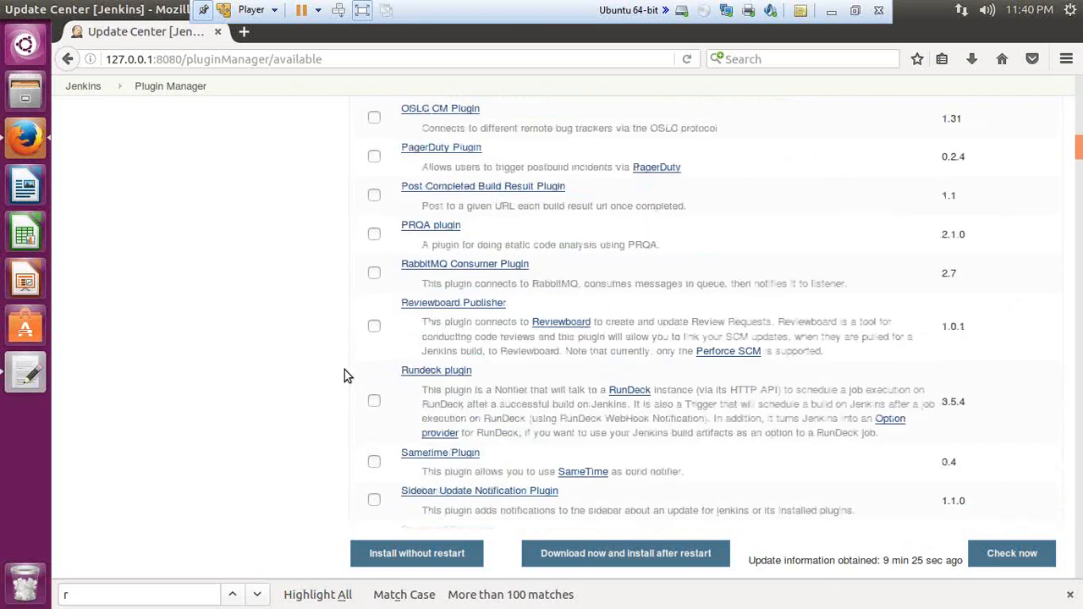
scroll(344, 370, "down", 10)
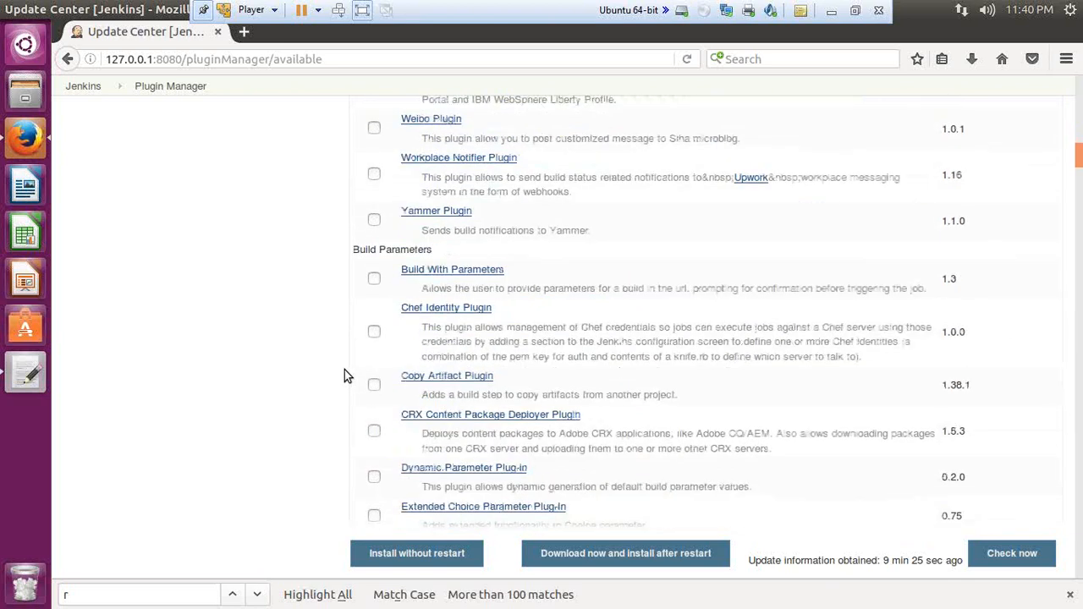
Step: Find R Plugin among the available plugins and examine its description
left_click(878, 10)
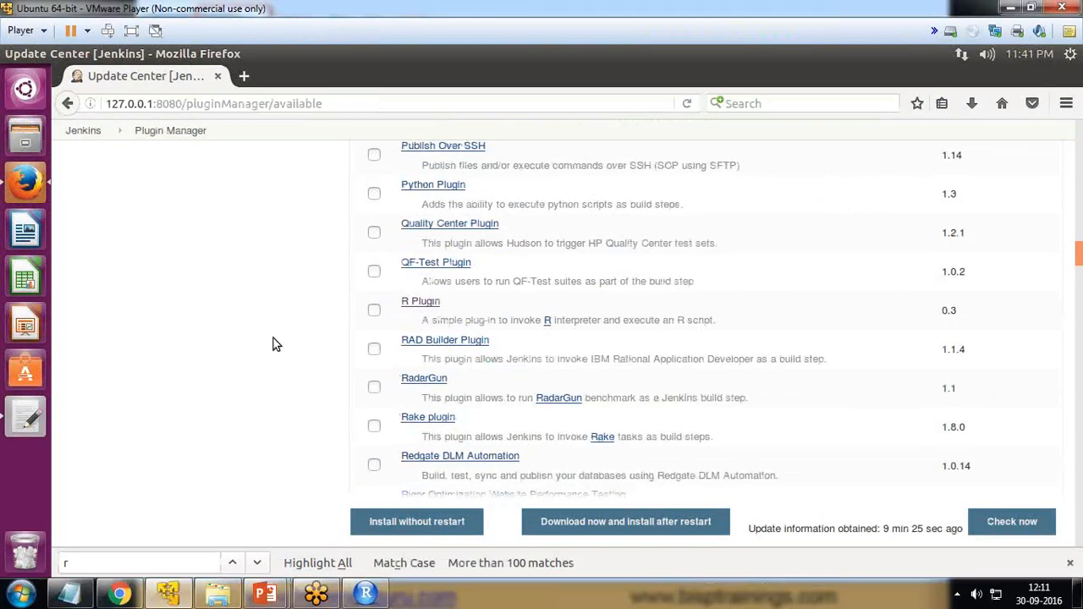
left_click_drag(459, 305, 406, 305)
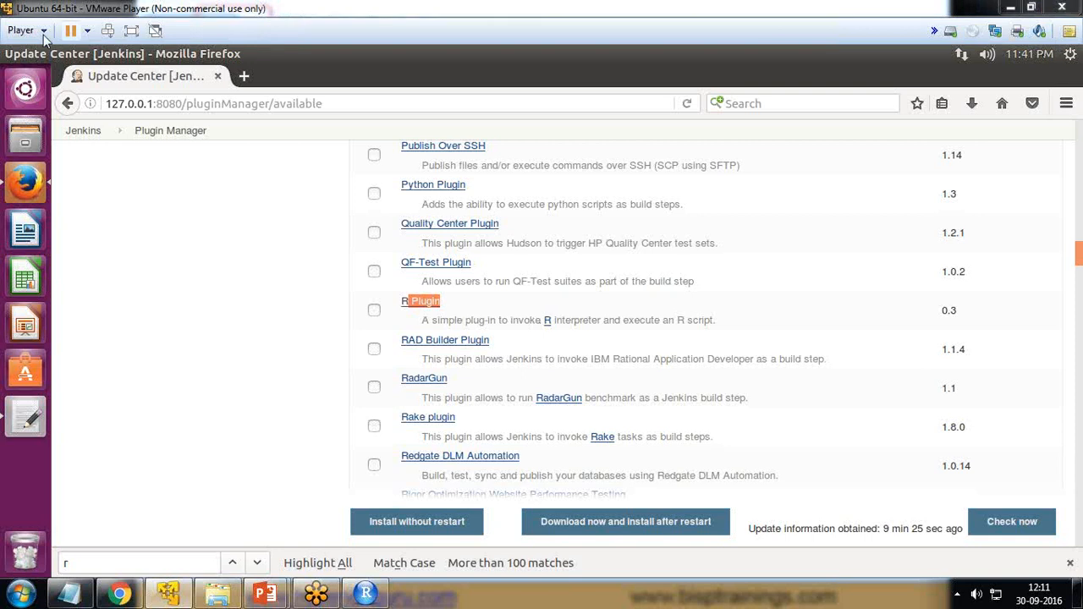
left_click(132, 32)
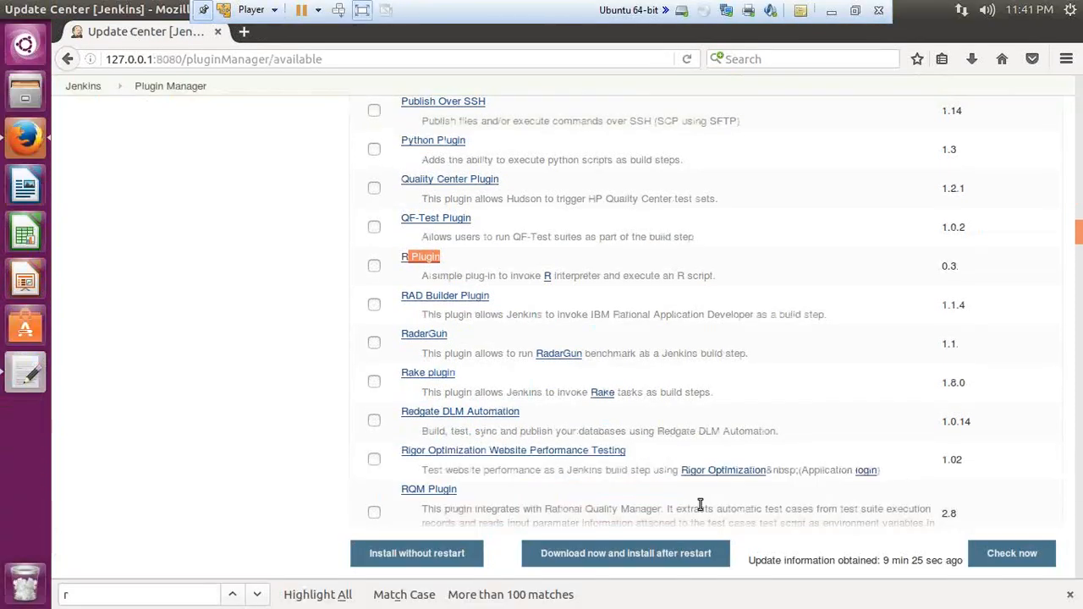
left_click_drag(422, 275, 704, 280)
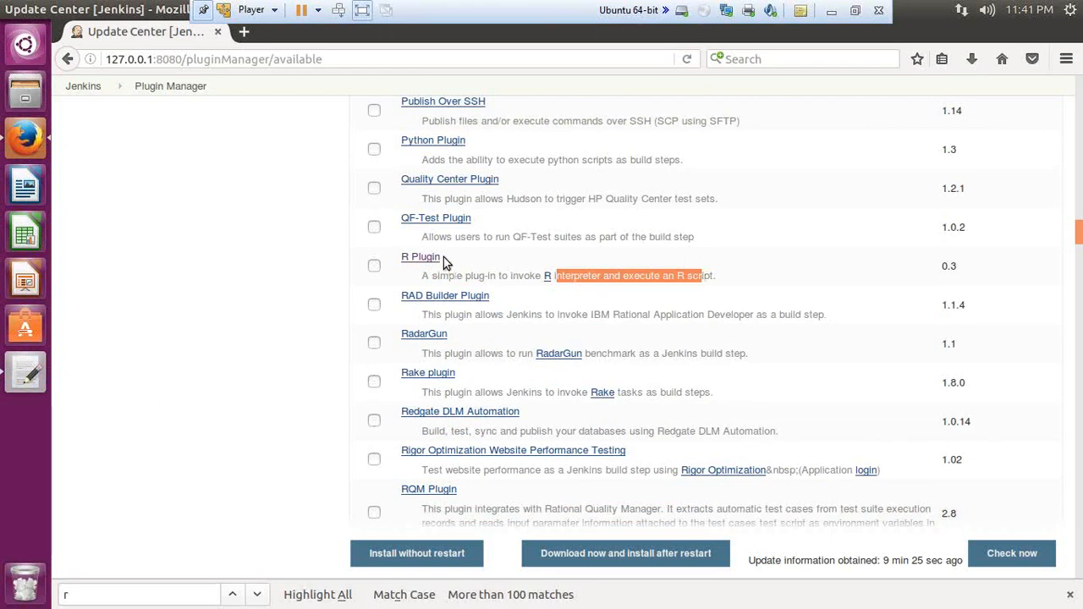
Step: Search the Ubuntu computer for R to check for installed R applications, and close the search
left_click(23, 45)
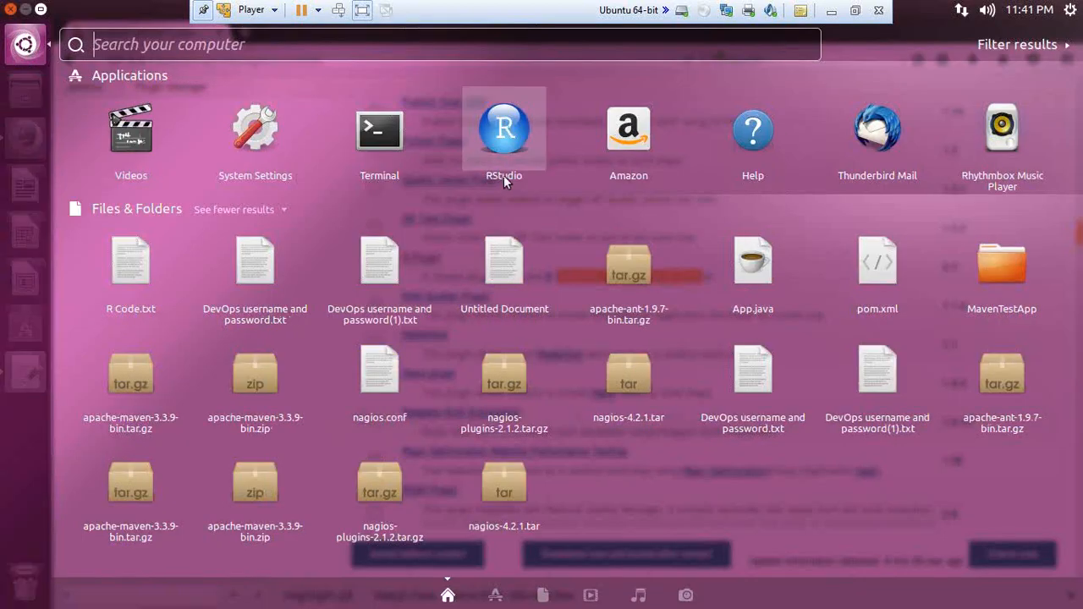
left_click(179, 52)
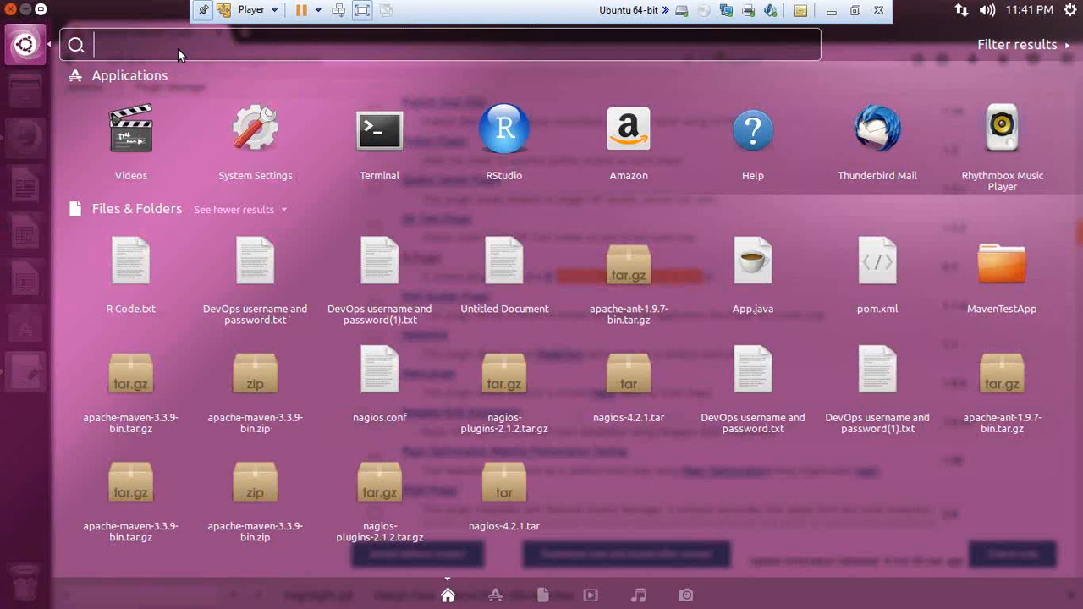
type("R")
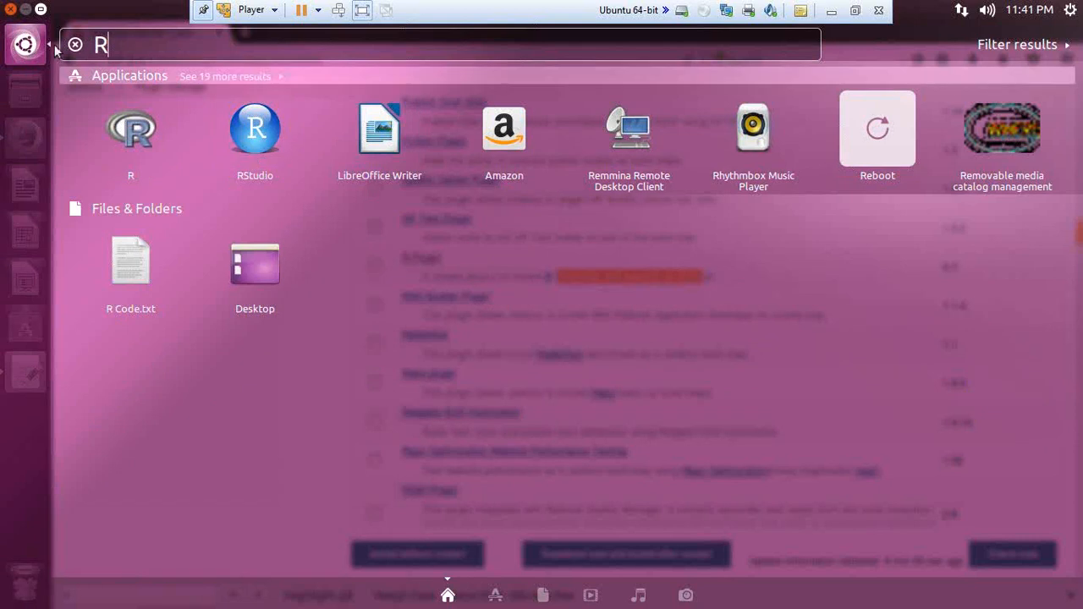
left_click(23, 44)
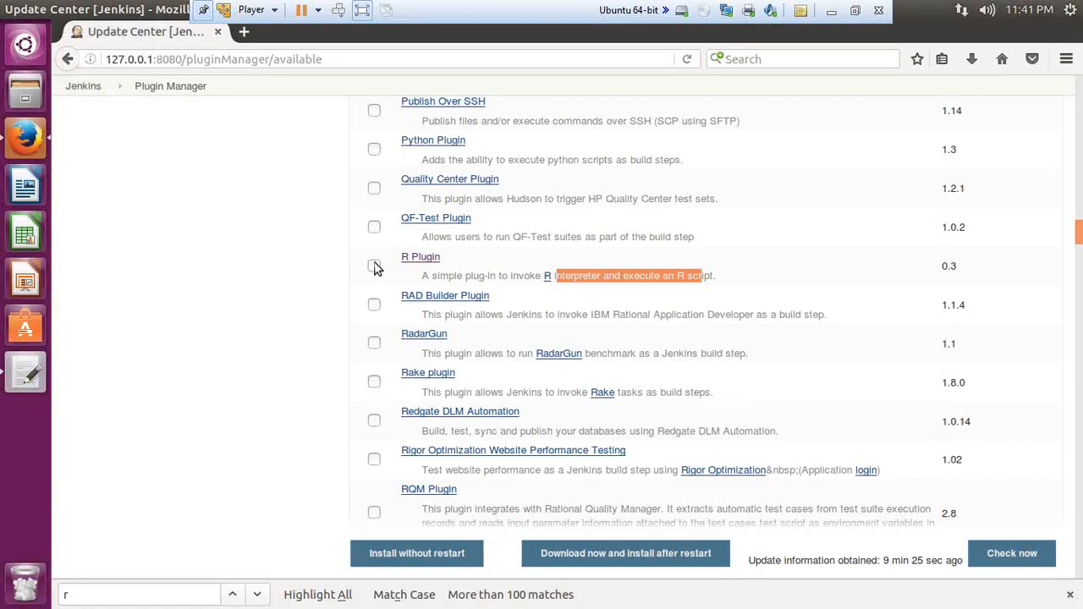
Step: Select R Plugin and install it without restarting Jenkins
left_click(374, 267)
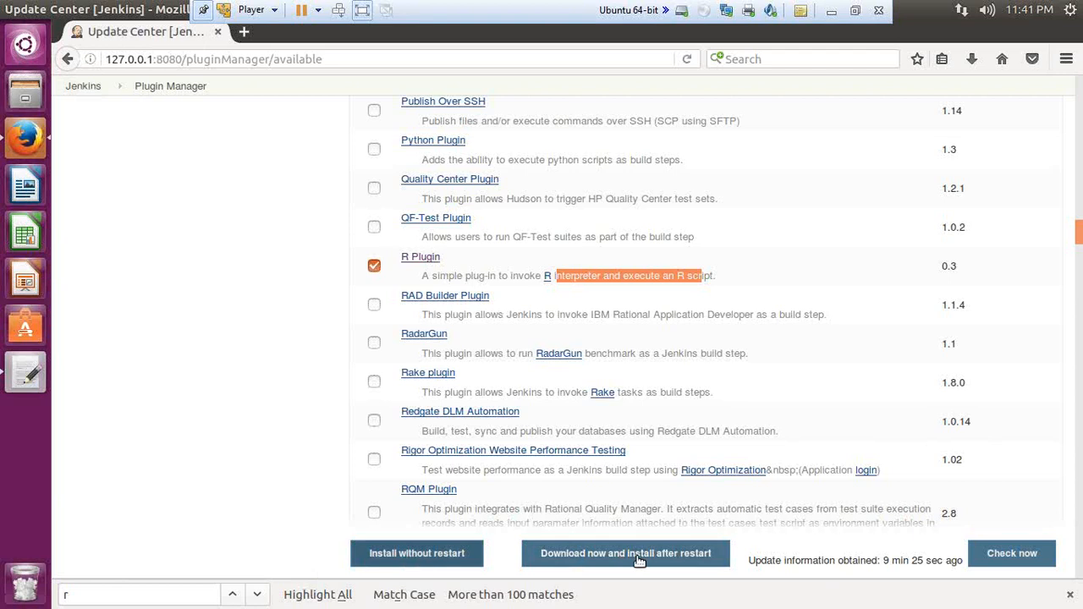
left_click(406, 557)
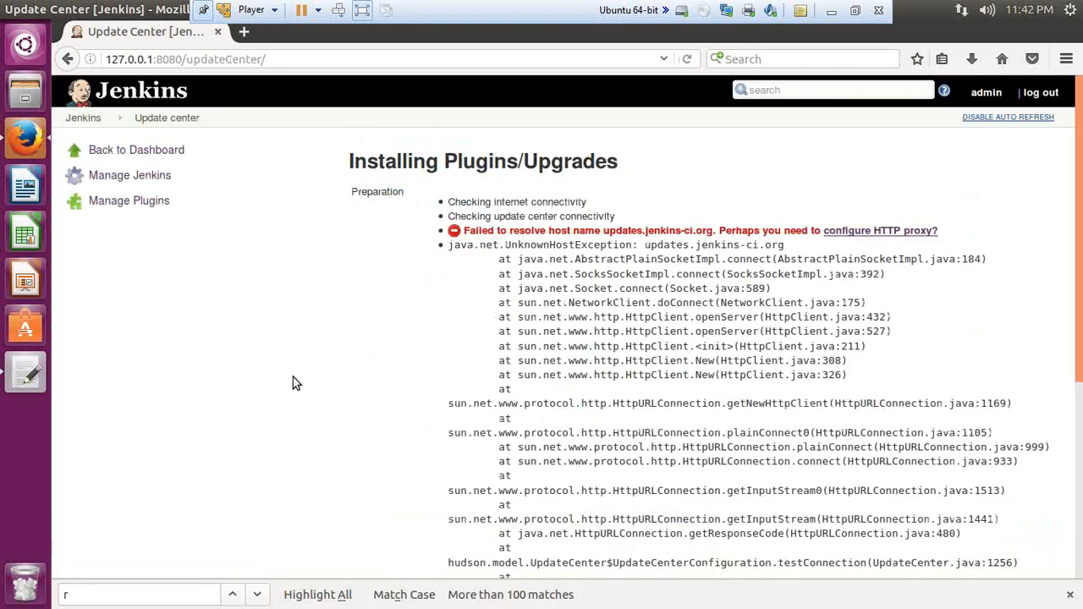
left_click(855, 11)
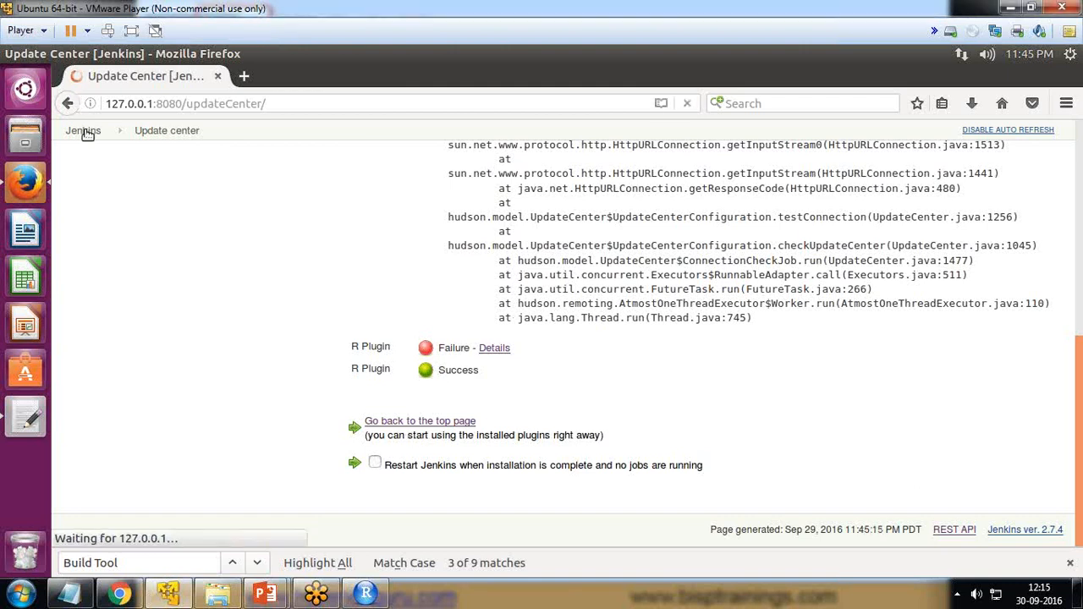
Step: Return to the Jenkins dashboard and create a new Freestyle project named BispTestJob
scroll(127, 203, "up", 8)
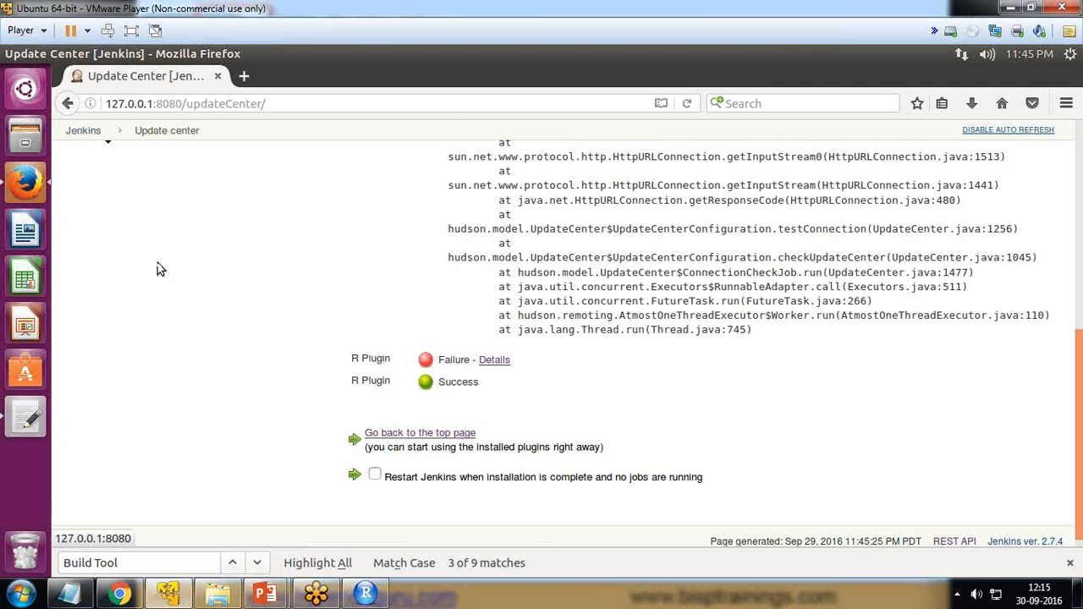
left_click(85, 161)
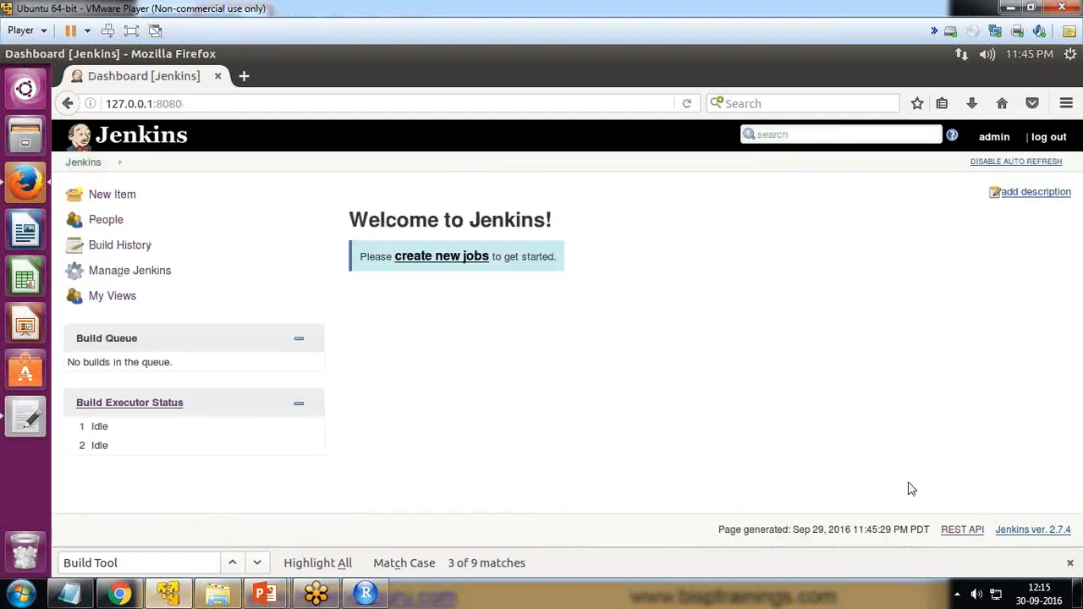
left_click(433, 257)
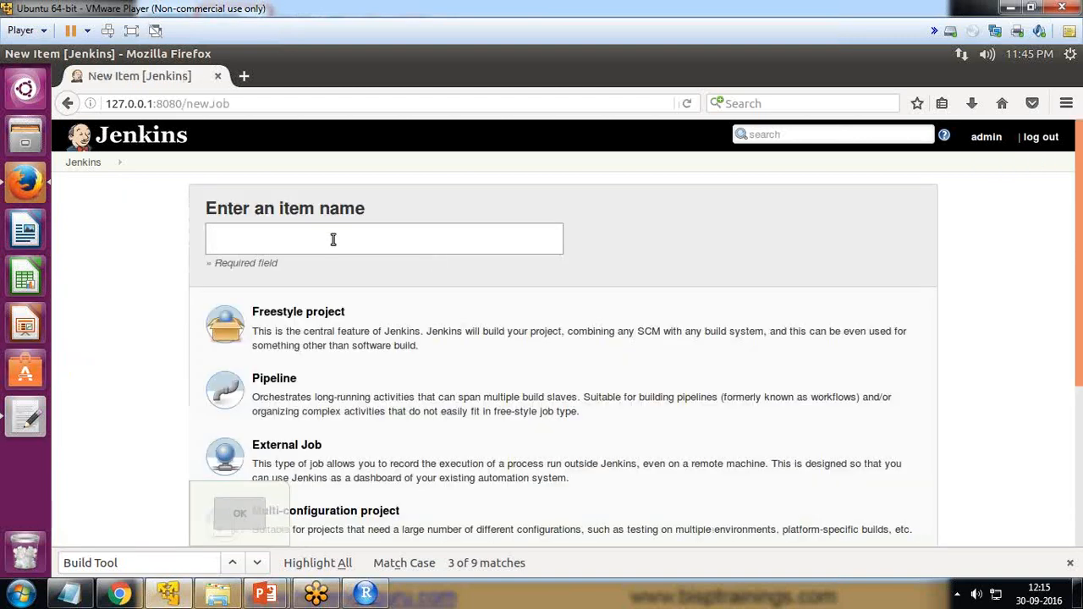
type("Bisp")
key("Down")
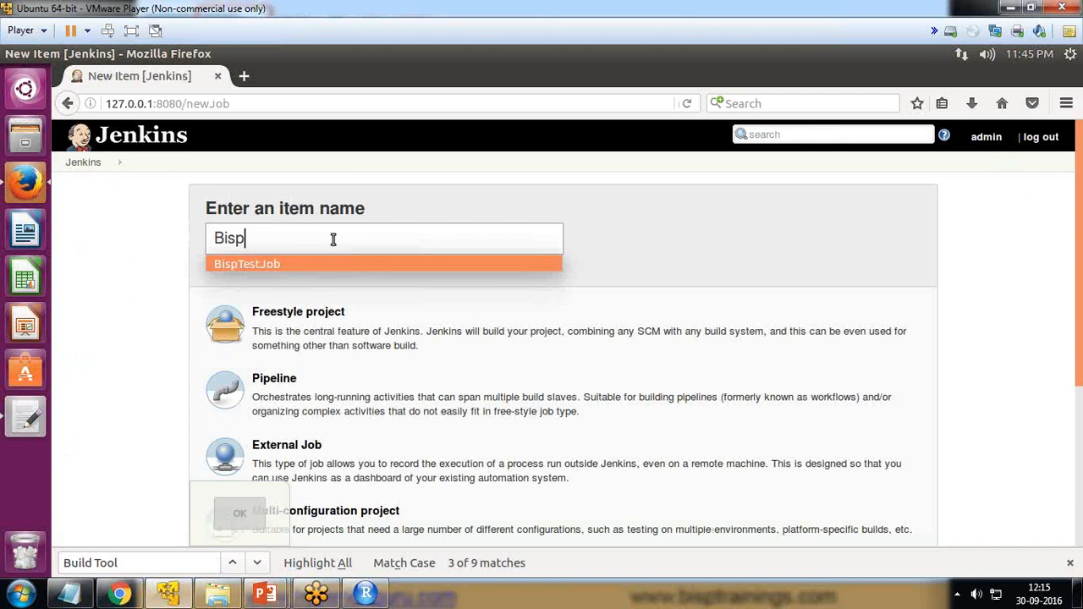
key("Return")
left_click(298, 329)
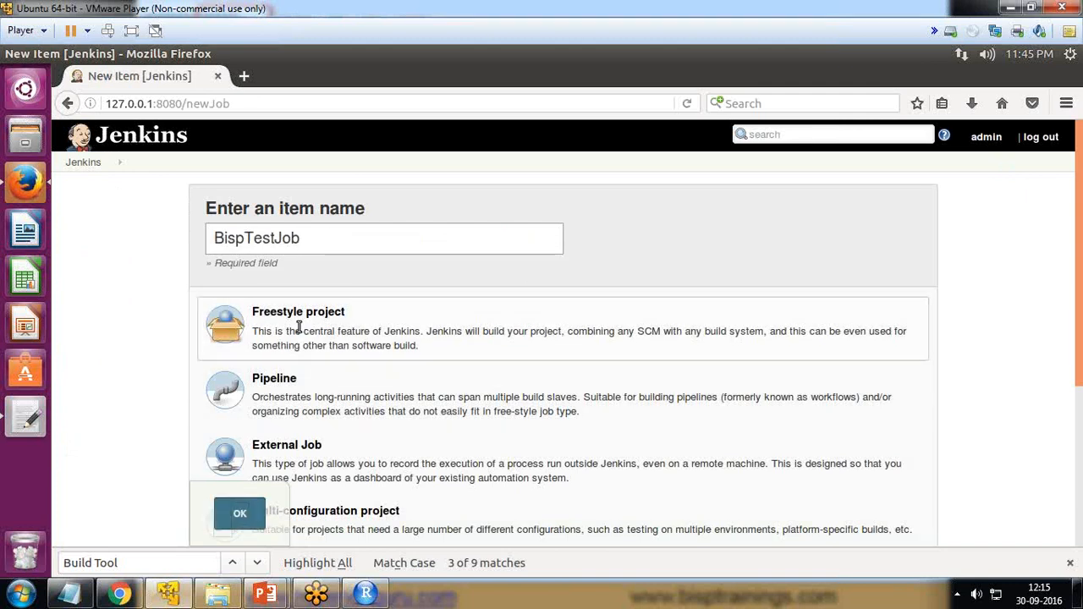
left_click(241, 516)
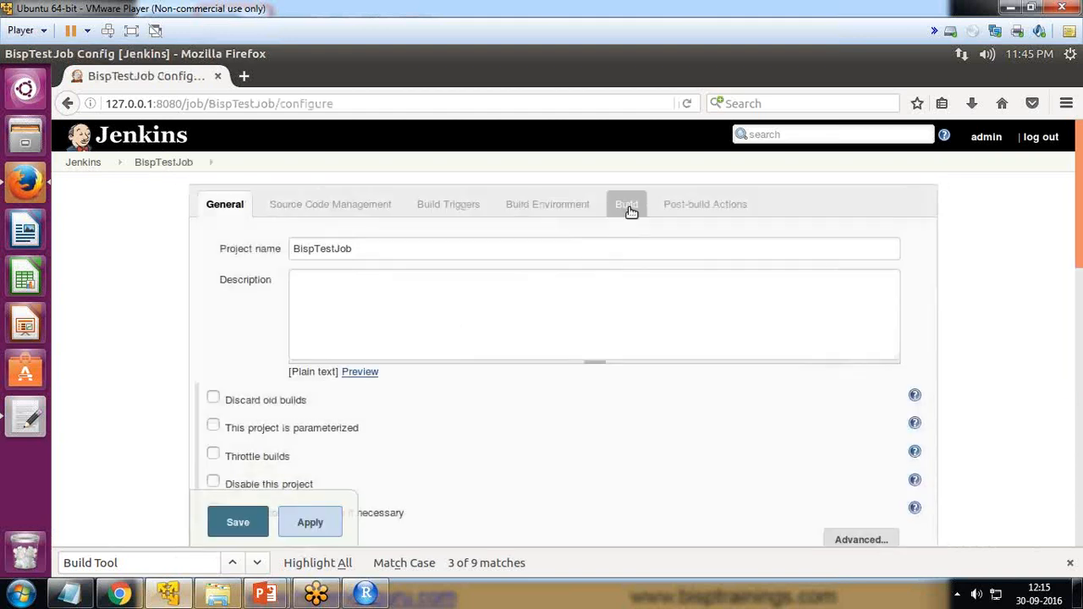
Step: Add an Execute R script build step to the Build section of BispTestJob
left_click(629, 209)
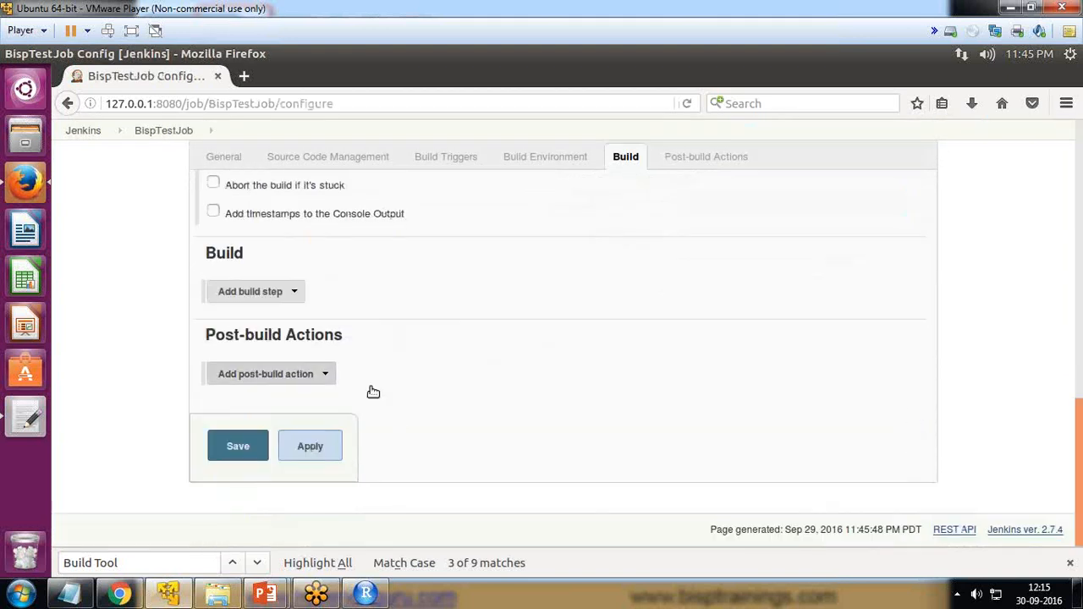
left_click(296, 292)
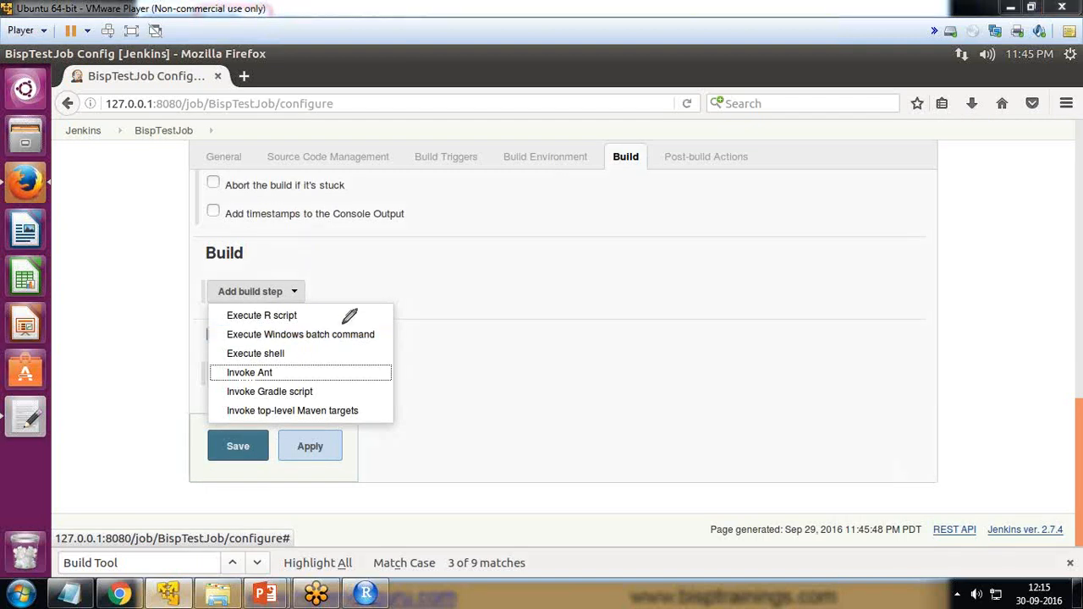
mouse_move(365, 299)
left_mouse_down()
mouse_move(259, 294)
mouse_move(178, 307)
mouse_move(295, 320)
mouse_move(357, 319)
mouse_move(362, 305)
left_mouse_up()
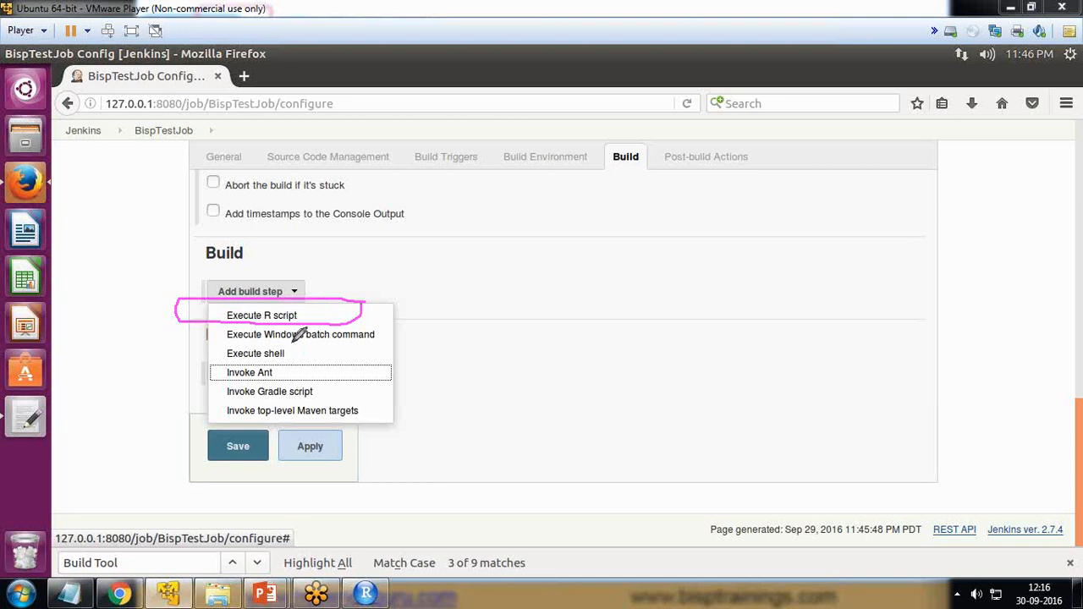
left_click(1019, 452)
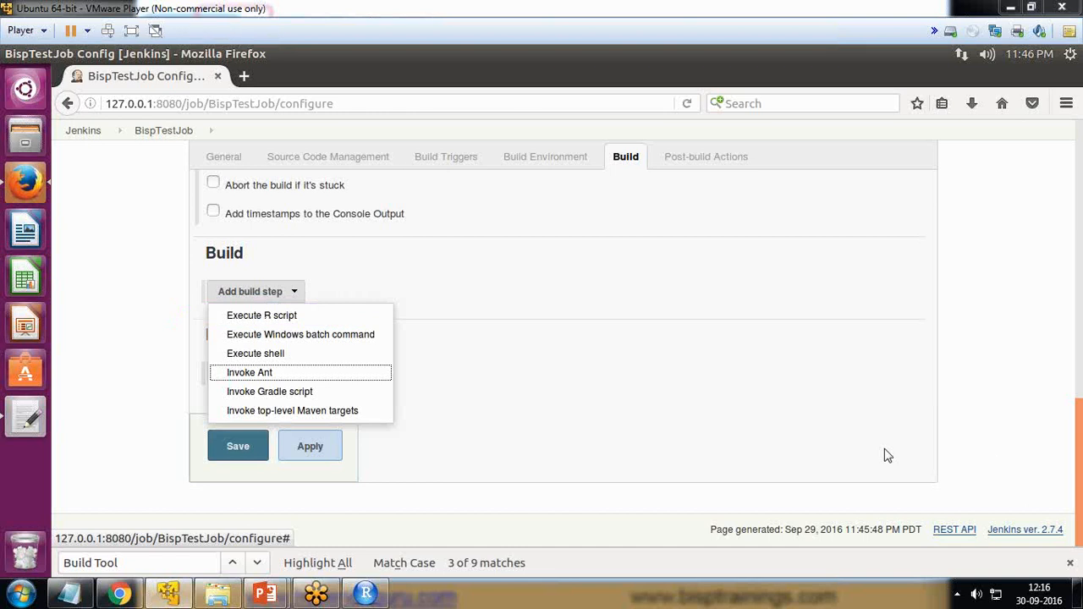
left_click(267, 315)
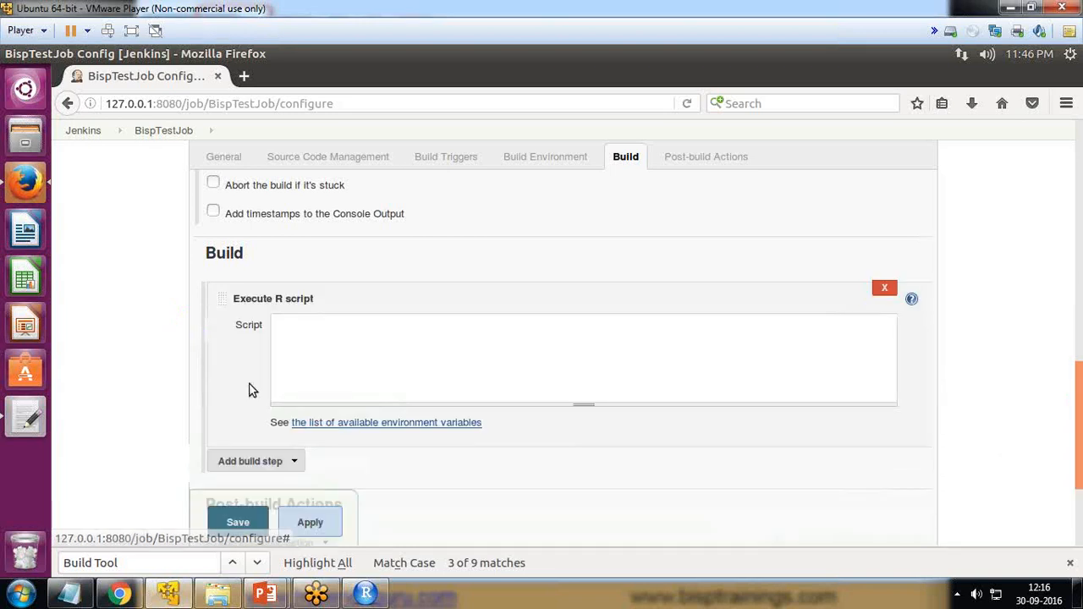
Step: Read the help text of the Execute R script build step and close it again
left_click(337, 342)
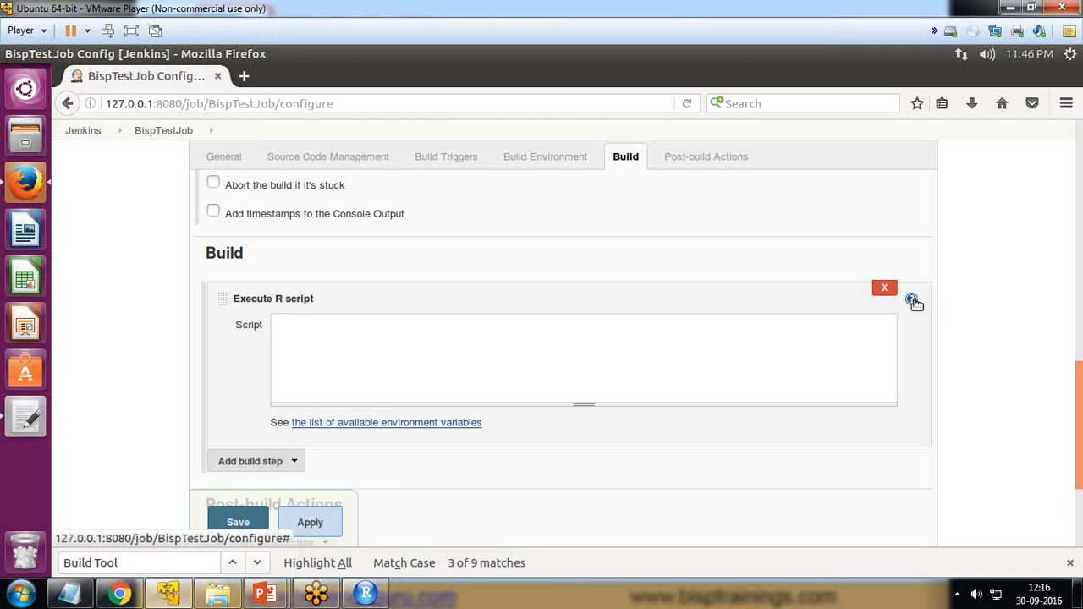
left_click(913, 300)
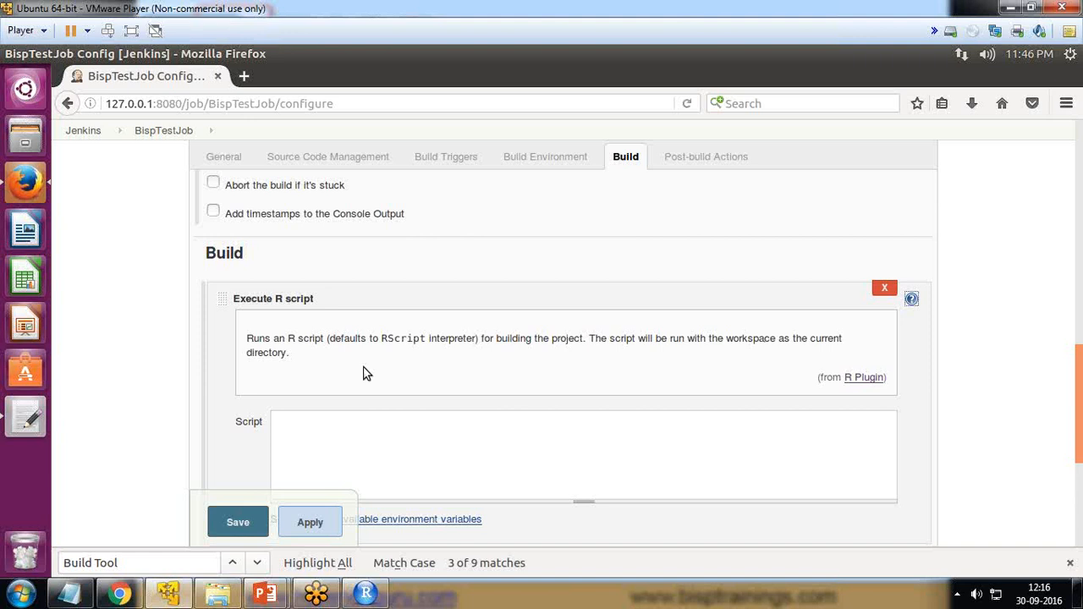
left_click(911, 299)
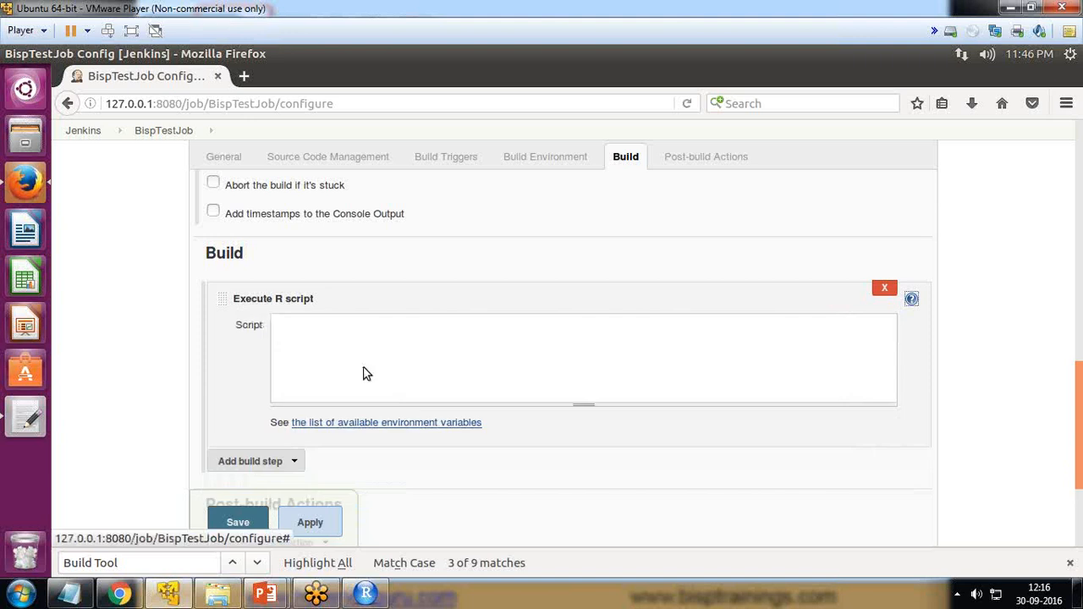
Step: Enter the two-line R script cars<-c(1,3,6,8,3,10) and plot(cars) in the build step
left_click(301, 328)
type("cars<-c(1,3,")
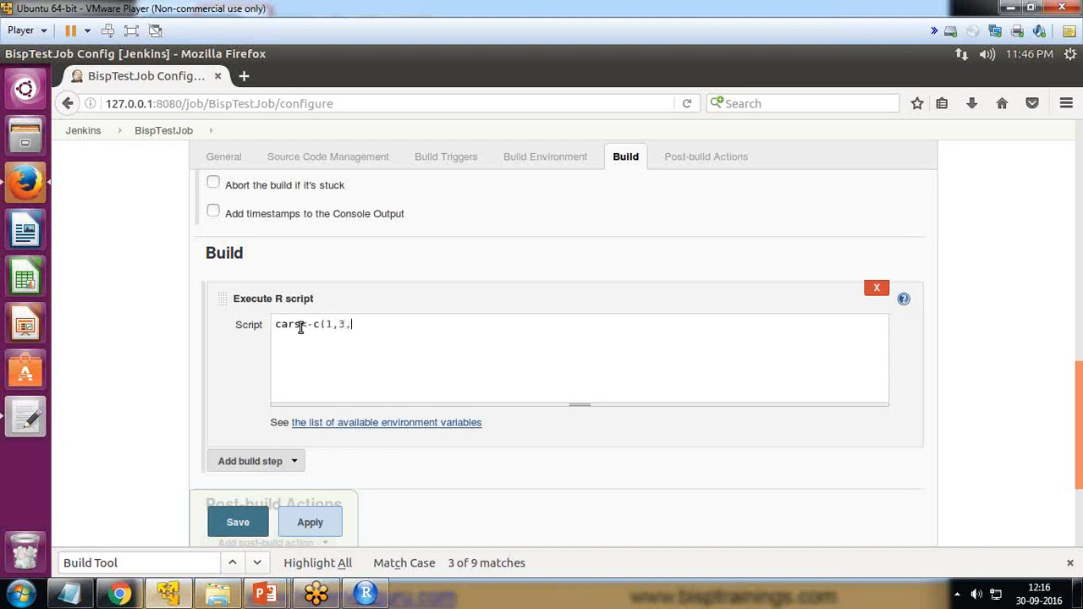
type("6,8,")
type("plo")
key("BackSpace")
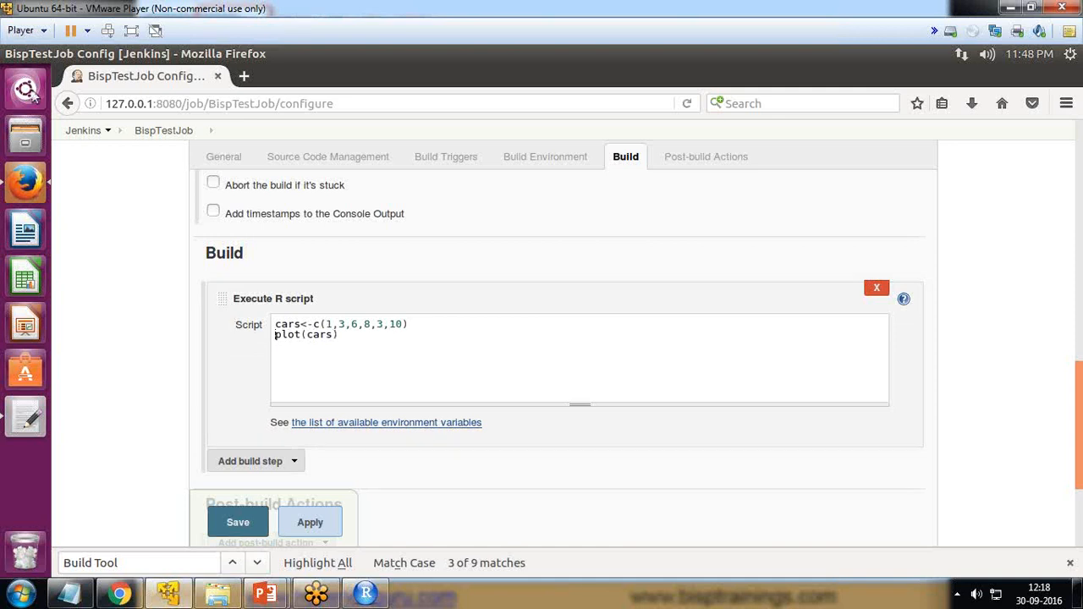
Step: Search the Ubuntu computer for R, launch RStudio and start a cars<-c() assignment in its console
left_click(30, 93)
type("R")
left_click(255, 173)
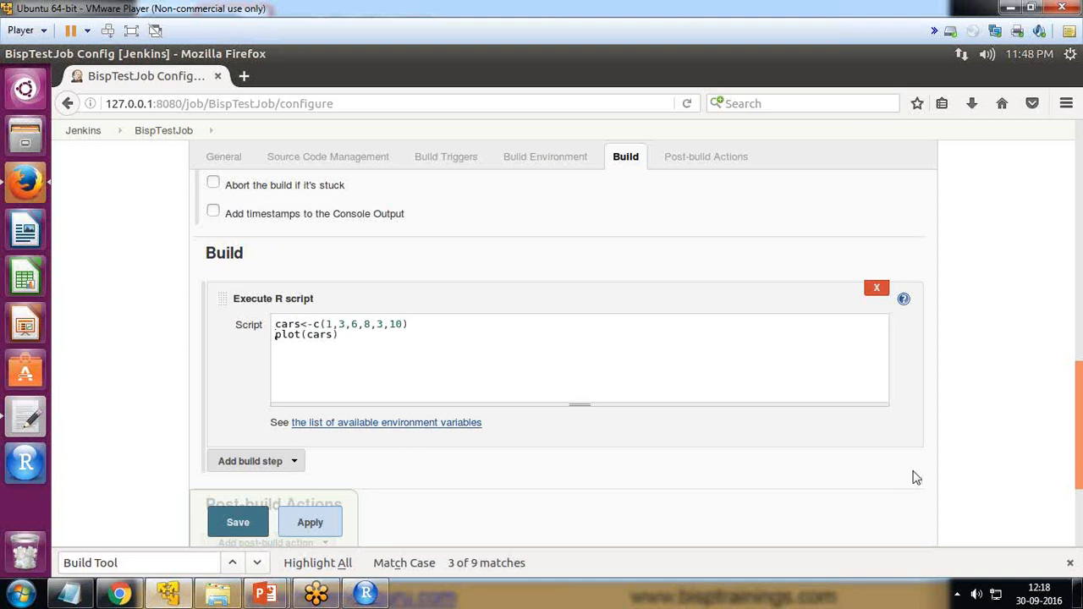
type("cars<-c(")
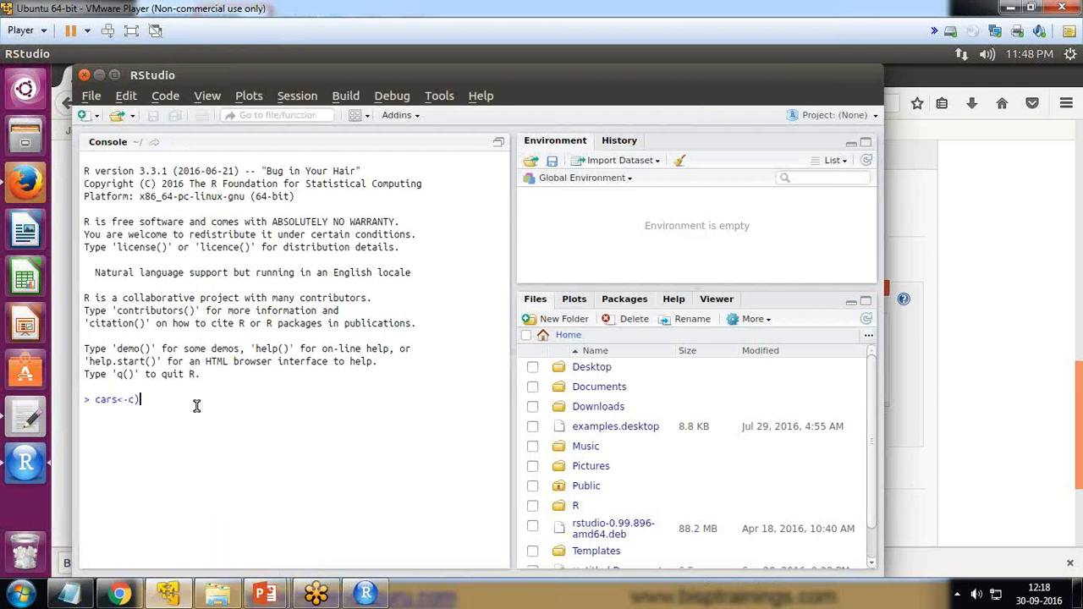
Step: Return to the Jenkins job configuration in Firefox and copy both lines of the R script
key("alt+Tab")
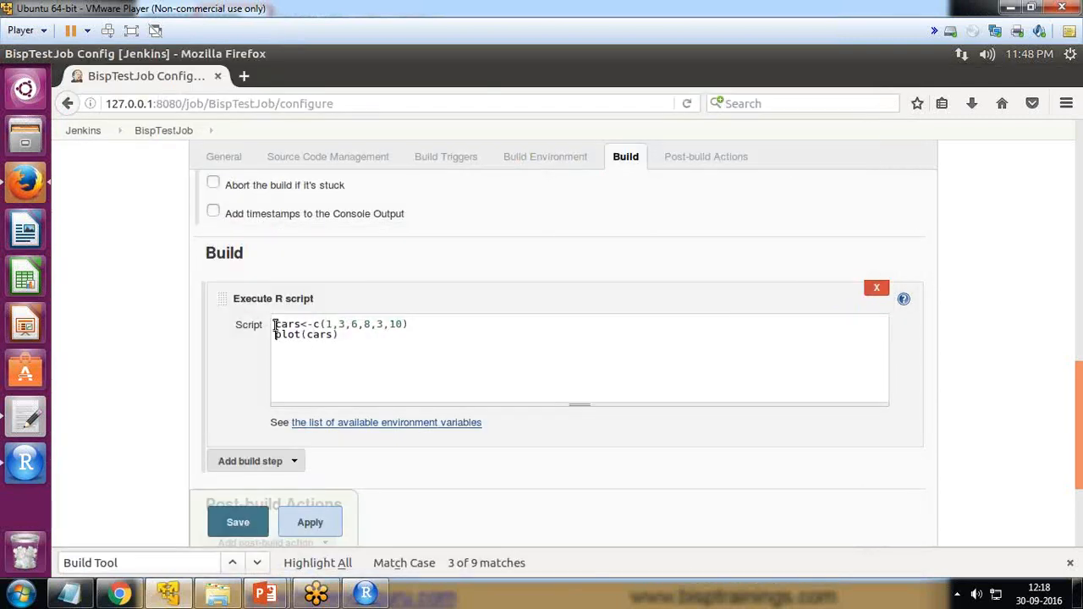
left_click_drag(274, 324, 337, 336)
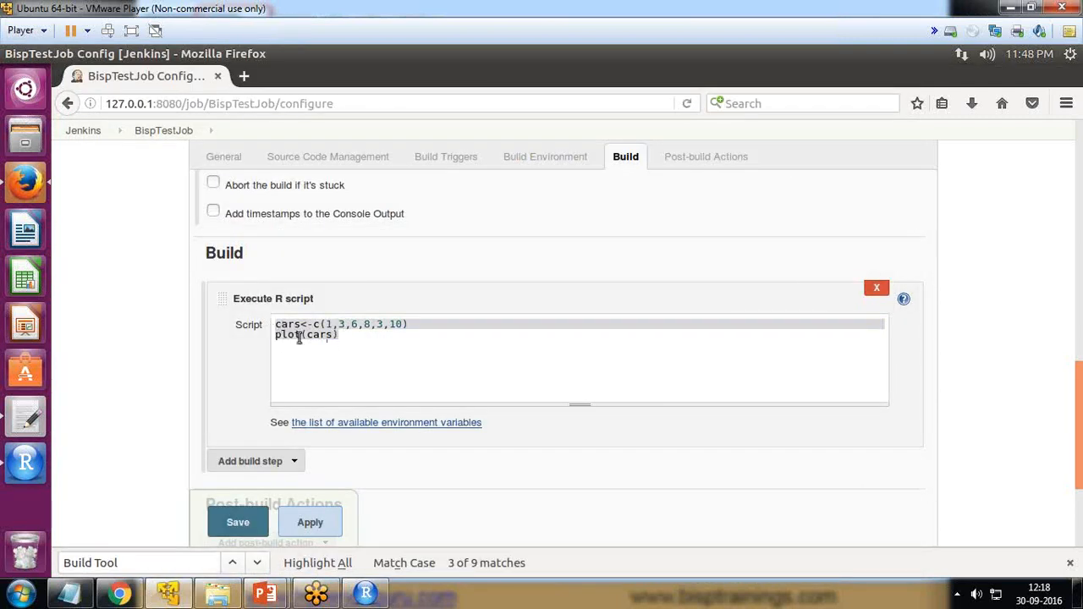
left_click(341, 337)
left_click_drag(341, 337, 276, 322)
right_click(294, 331)
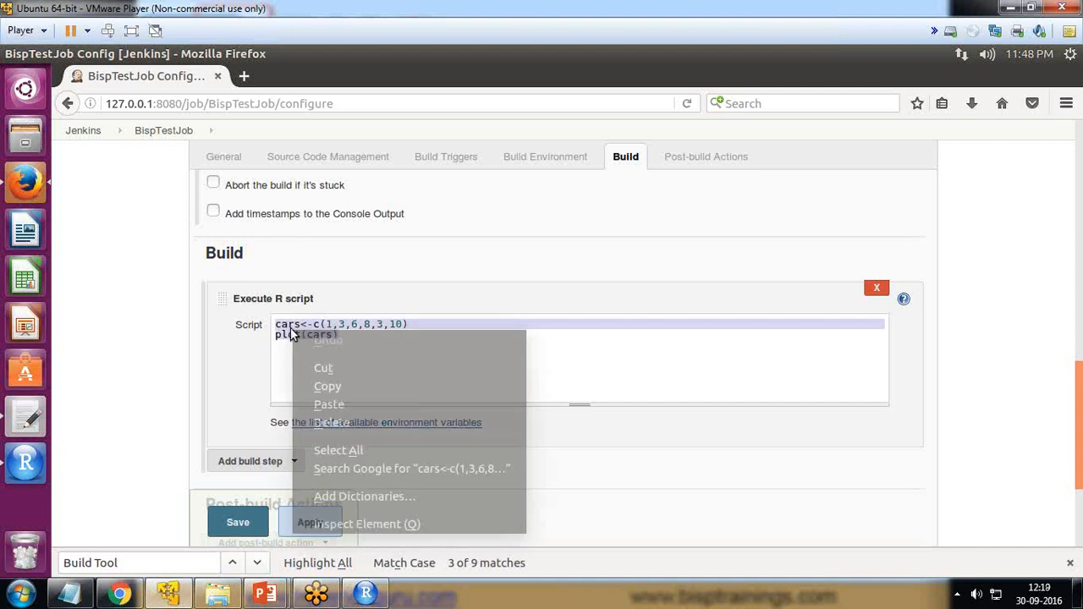
left_click(329, 390)
Step: Switch to RStudio, replace the unfinished console line with the copied script and run it
left_click(23, 478)
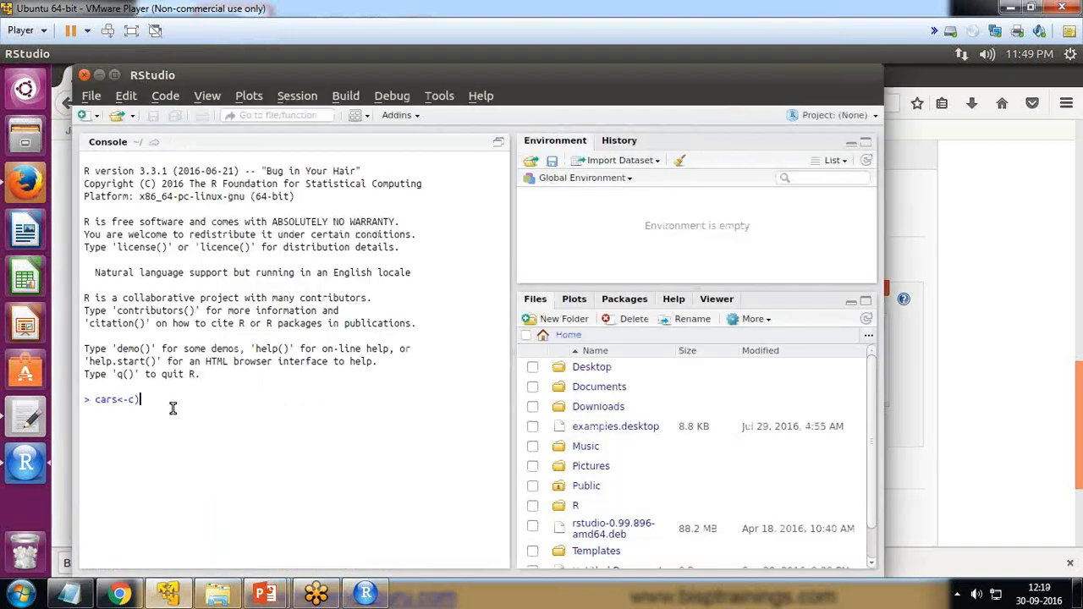
left_click_drag(164, 402, 95, 399)
key("BackSpace")
key("ctrl+v")
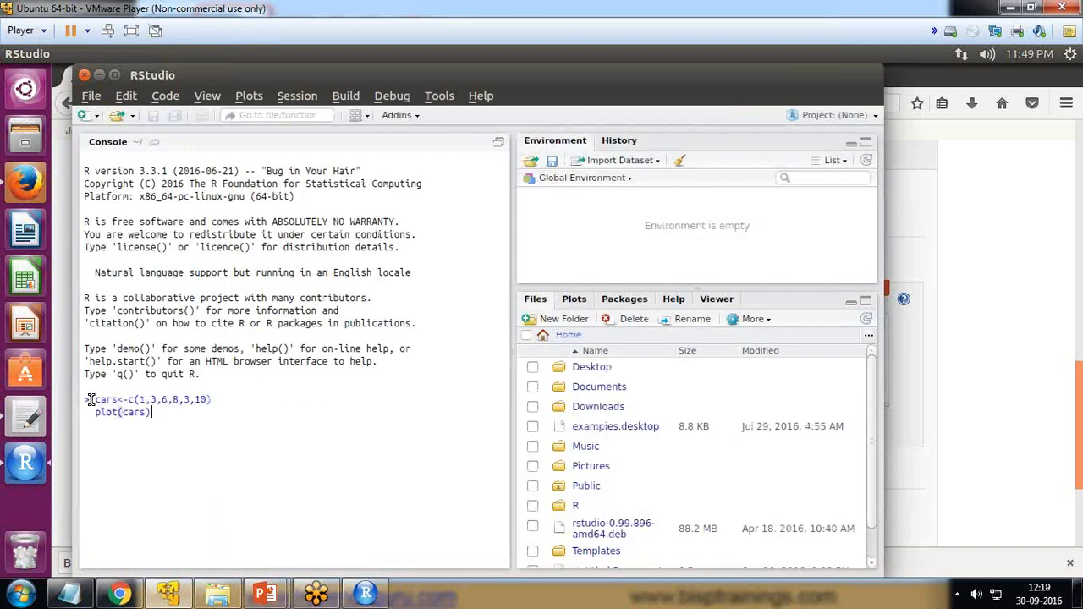
key("Return")
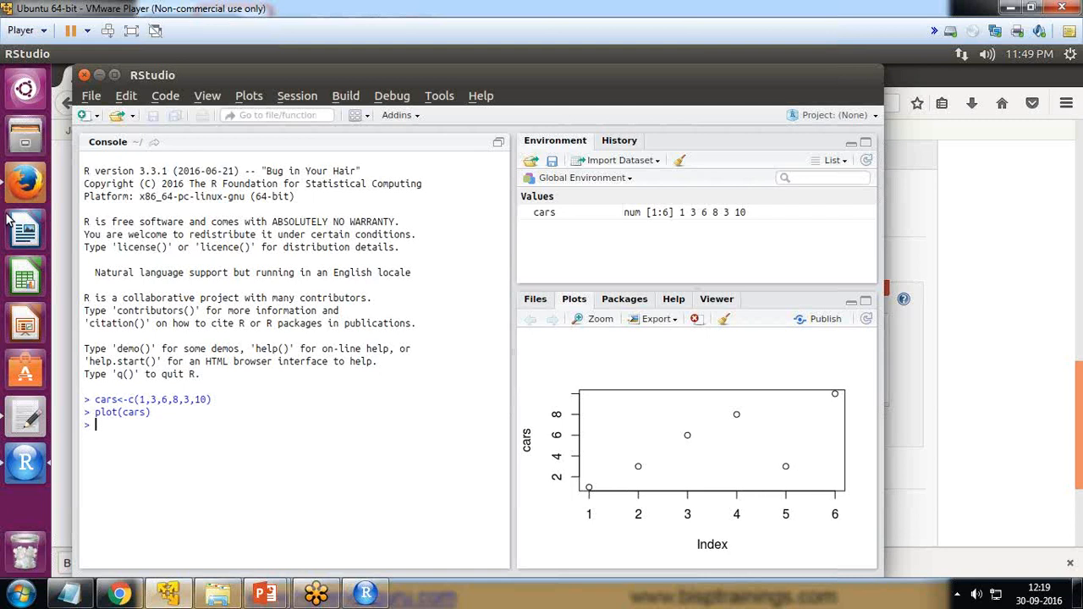
Step: Switch back to Jenkins in Firefox, save the BispTestJob configuration and start a build
left_click(26, 188)
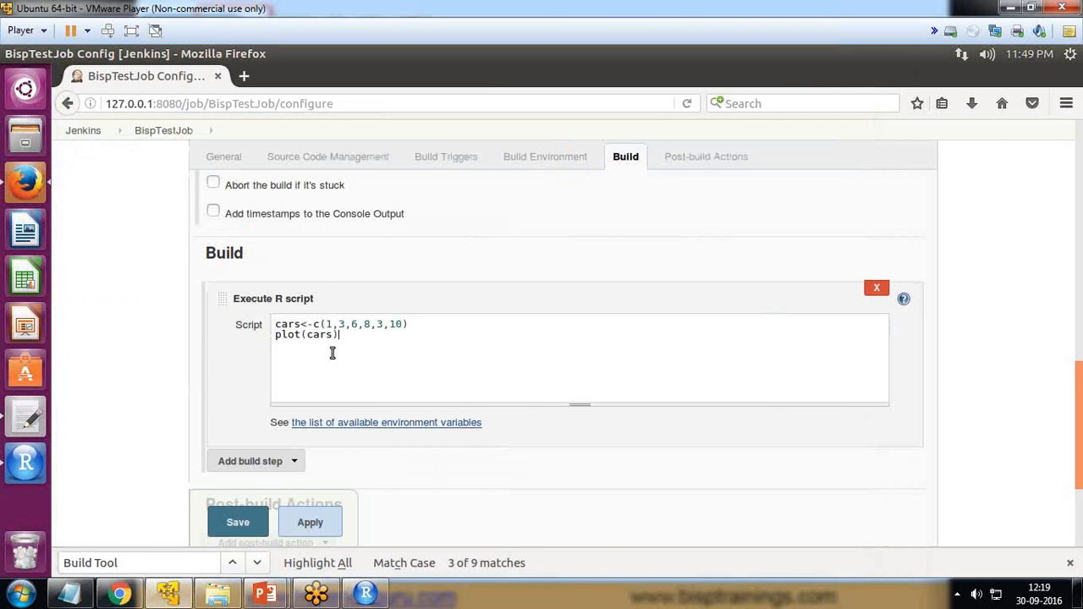
left_click(235, 524)
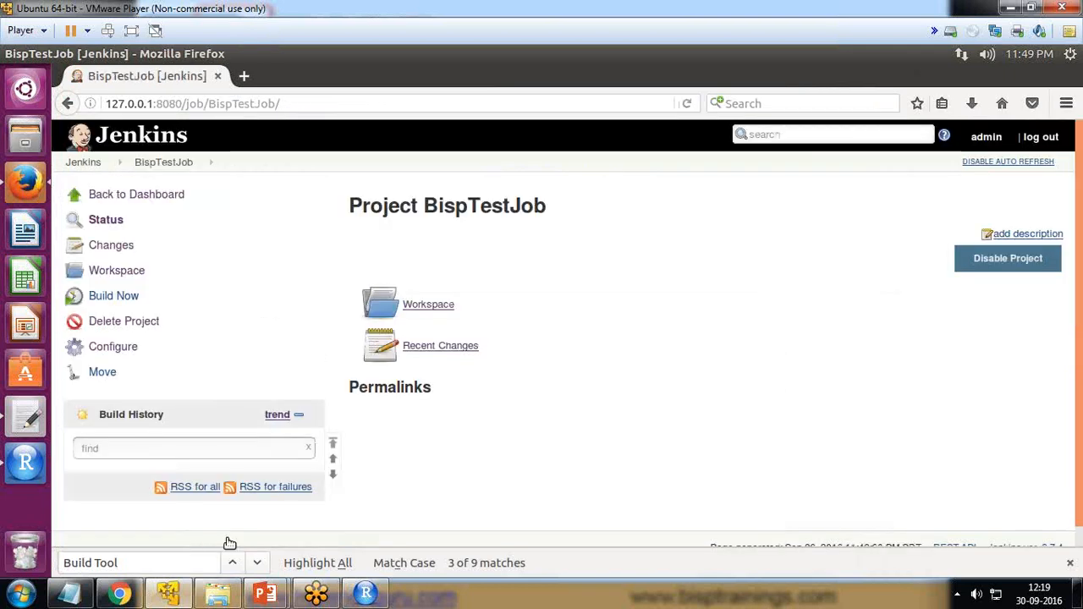
left_click(118, 300)
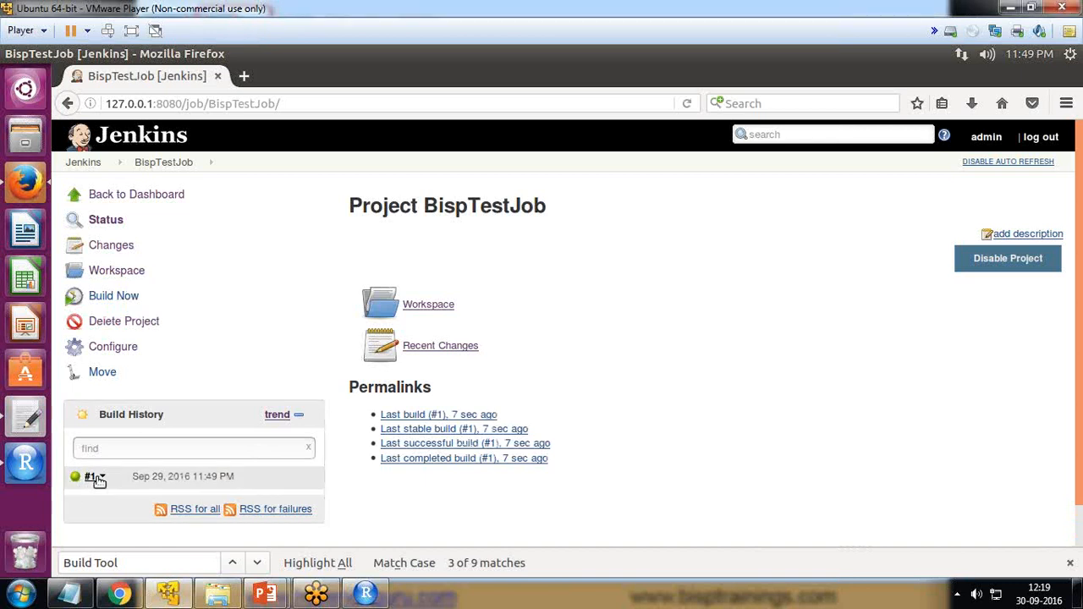
Step: Open the console output of build #1 and examine the workspace path, the Rscript call and the final status
left_click(102, 478)
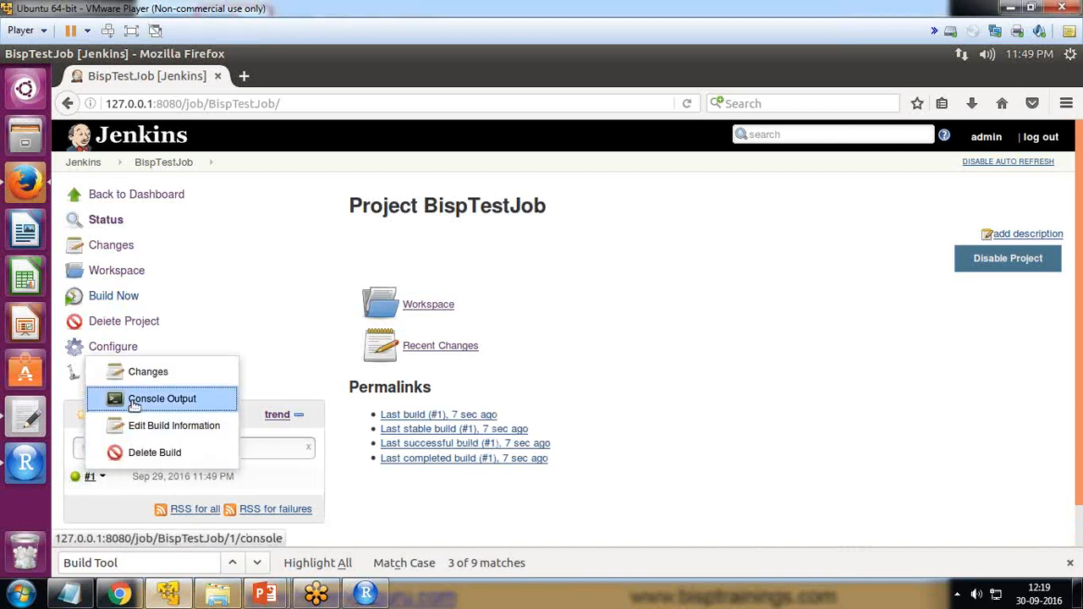
left_click(135, 398)
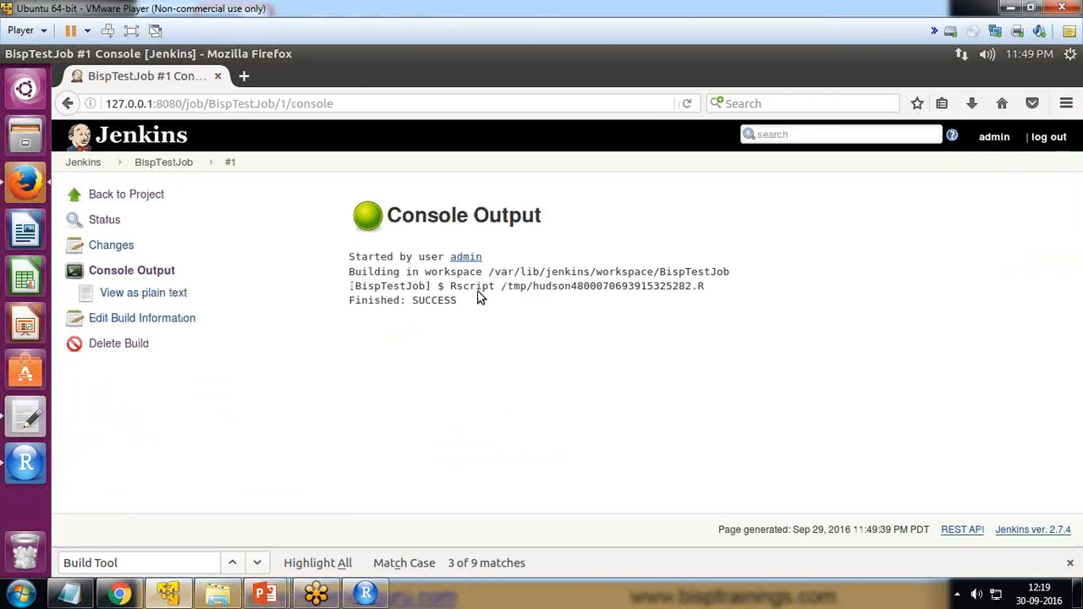
left_click_drag(407, 271, 706, 271)
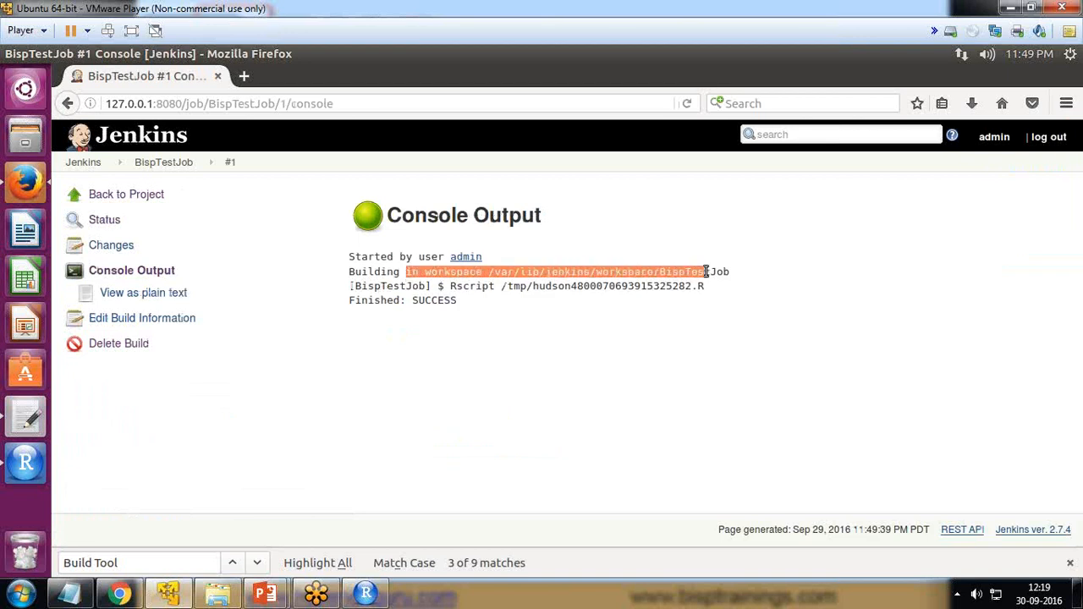
left_click(426, 285)
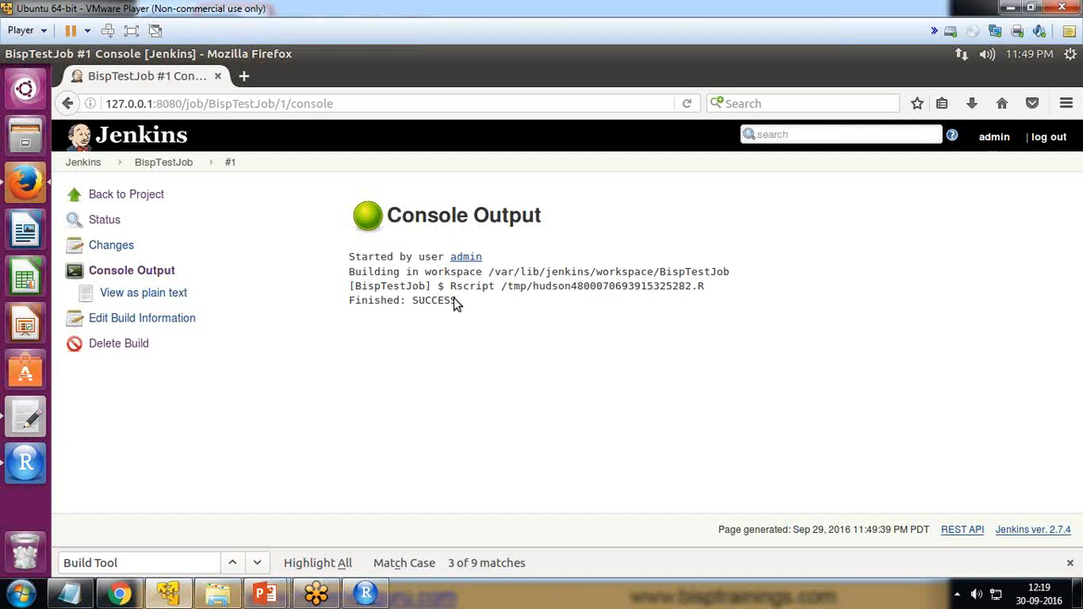
left_click_drag(464, 304, 347, 309)
left_click(383, 342)
double_click(423, 301)
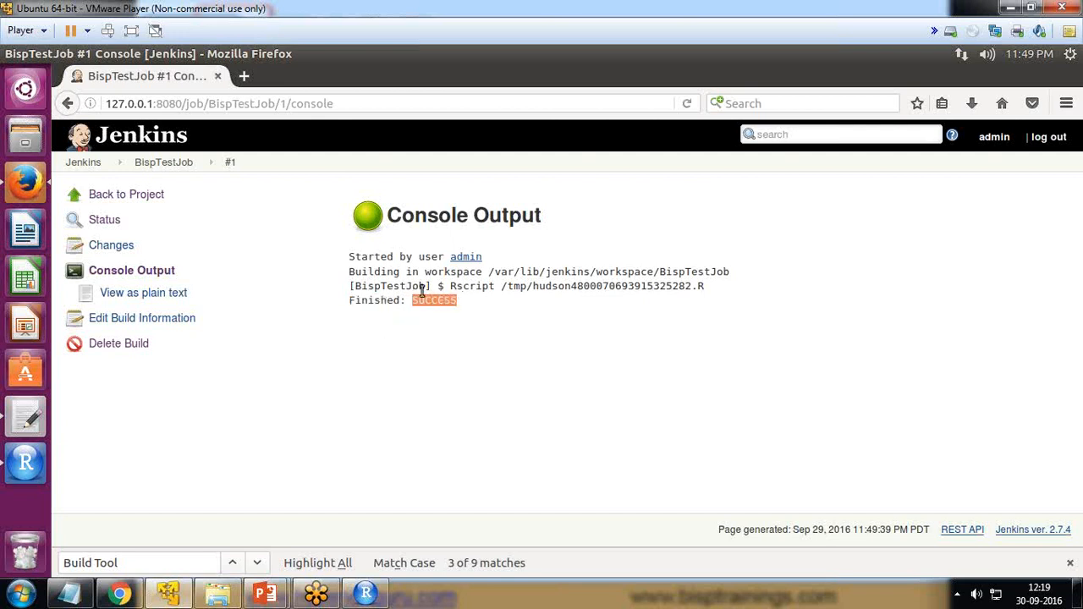
Step: Go back to the project, open its workspace and view the plot in Rplots.pdf
left_click(117, 204)
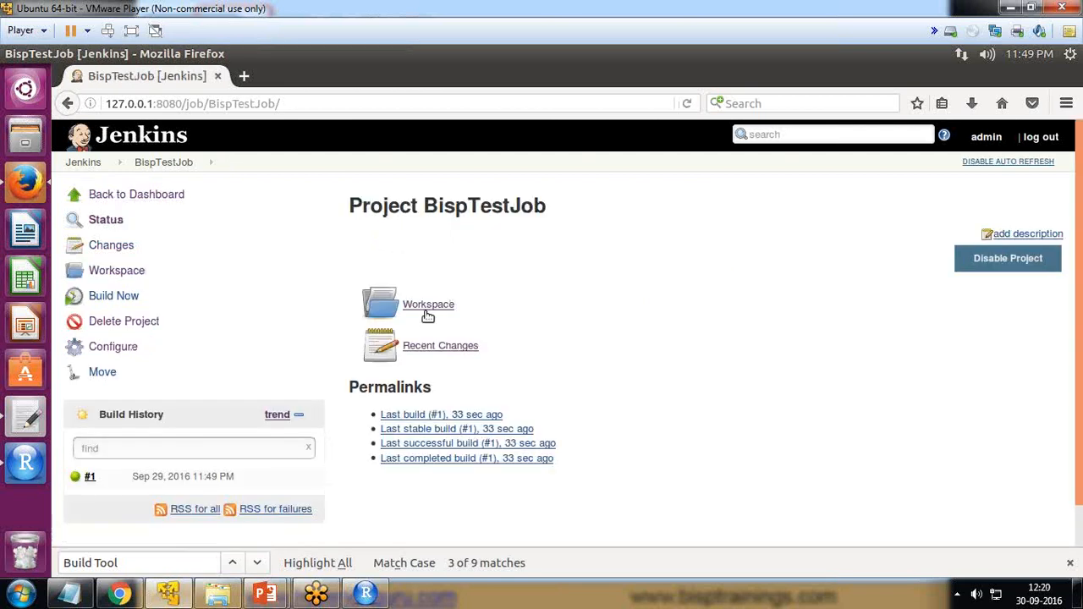
left_click(435, 306)
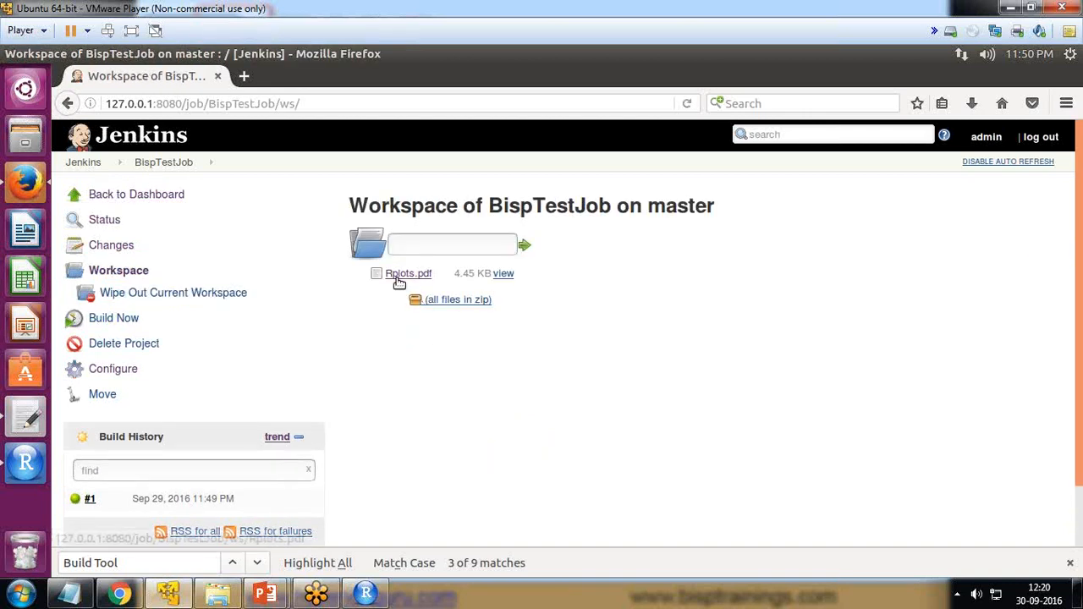
left_click(416, 277)
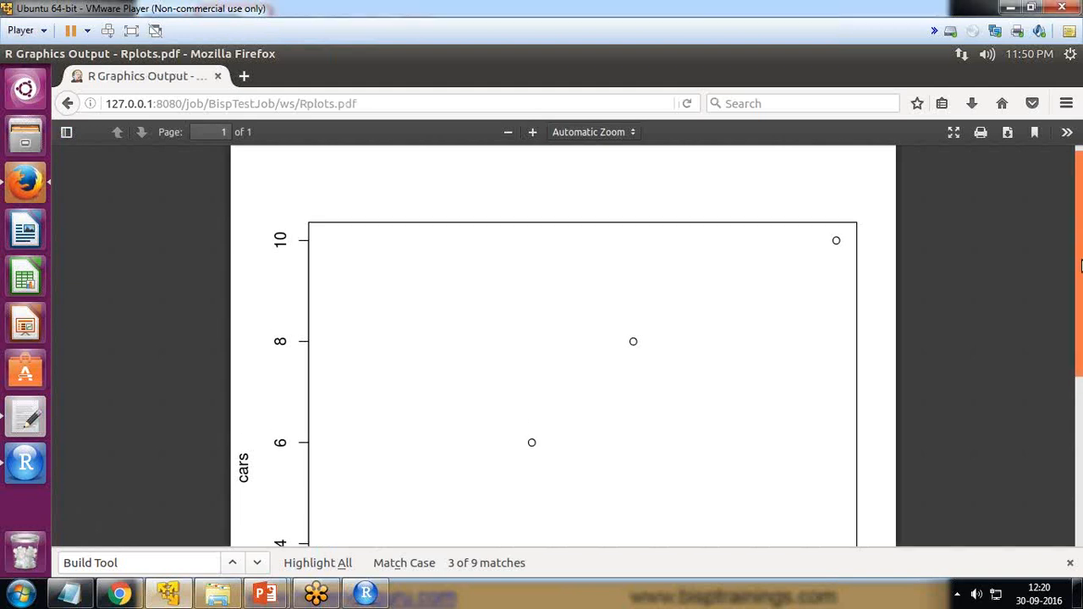
left_click_drag(1078, 237, 1078, 295)
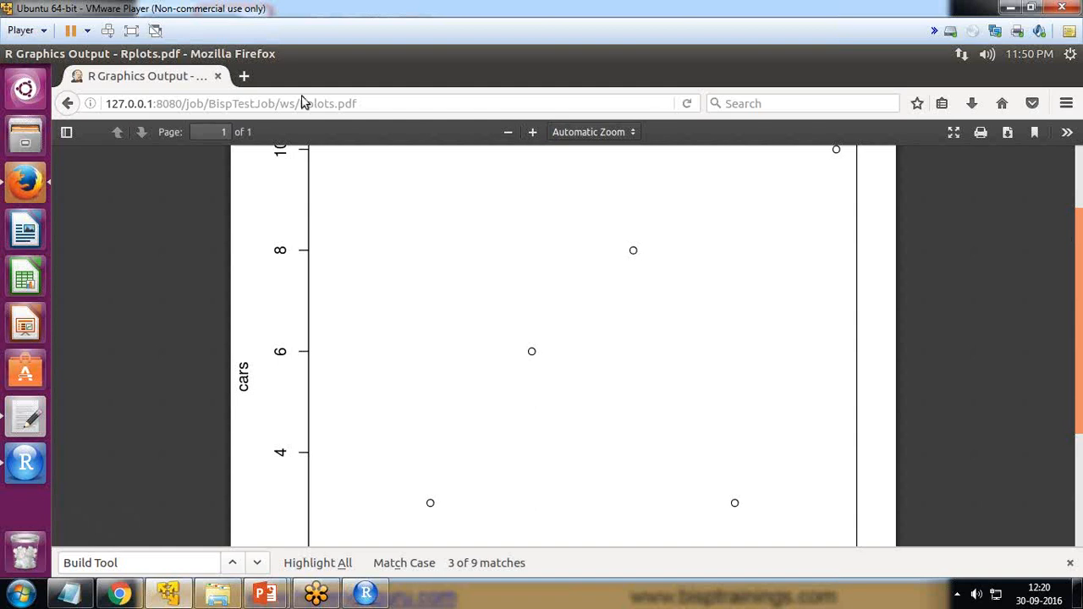
Step: Reopen the BispTestJob configuration and replace the R script with the prepared cars and trucks plotting script, starting with cars <- c(1, 3, 6, 4, 9)
left_click(69, 103)
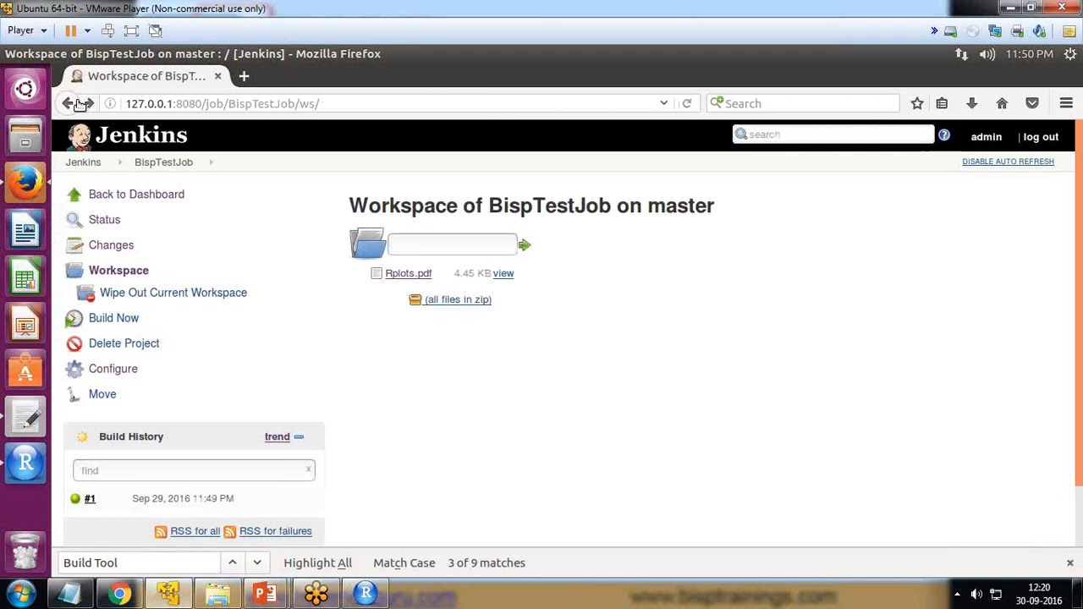
left_click(117, 370)
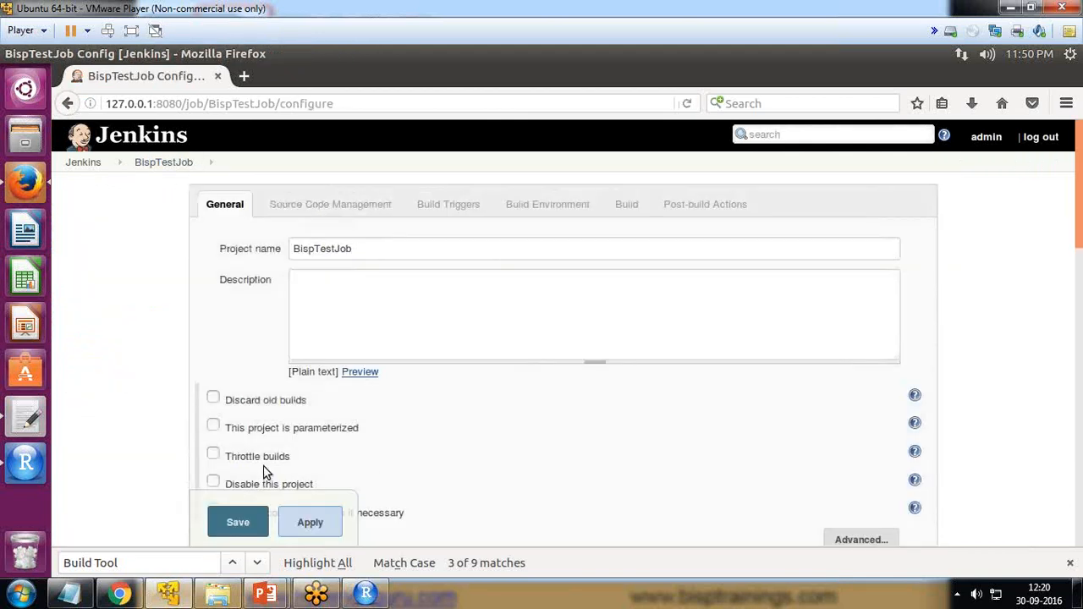
left_click(625, 206)
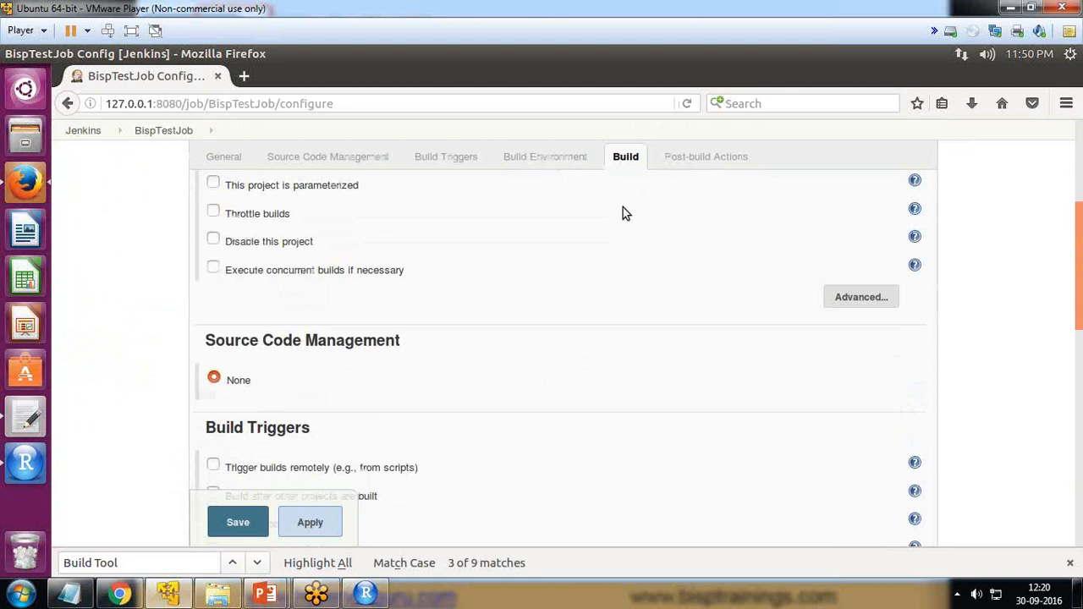
left_click_drag(355, 295, 253, 266)
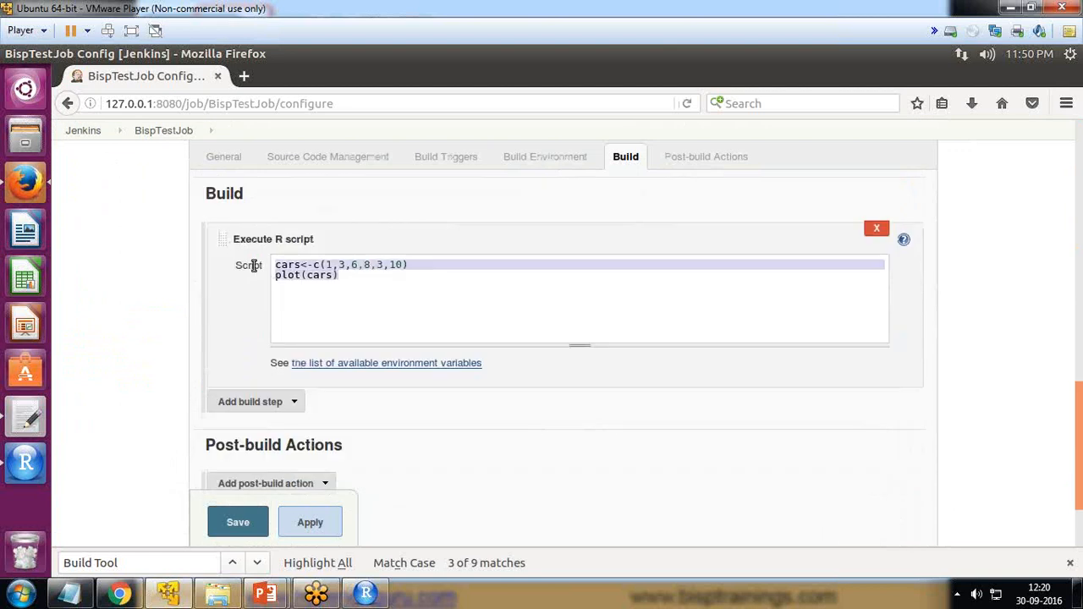
key("BackSpace")
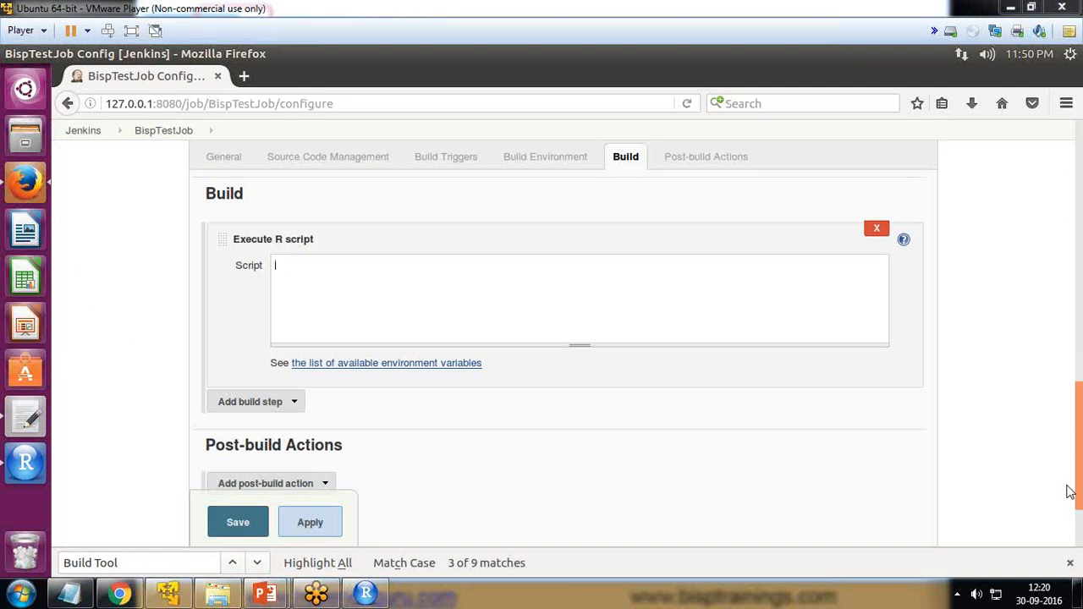
key("ctrl+v")
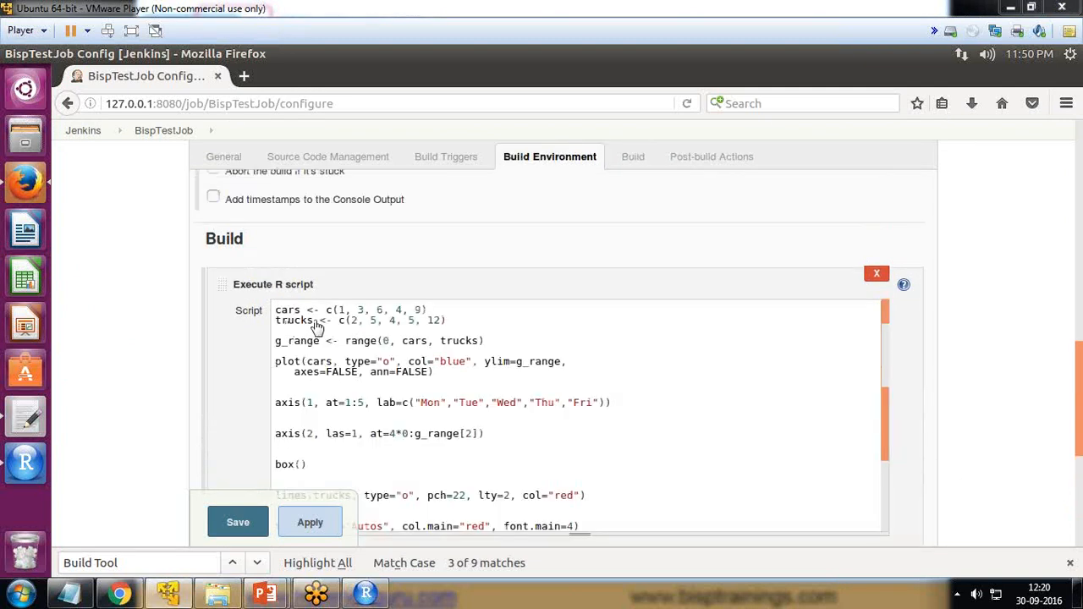
Step: Read through the R script in the build step, from the cars and trucks vectors and g_range to the plot, axis, lines, title and legend calls
left_click_drag(276, 310, 382, 311)
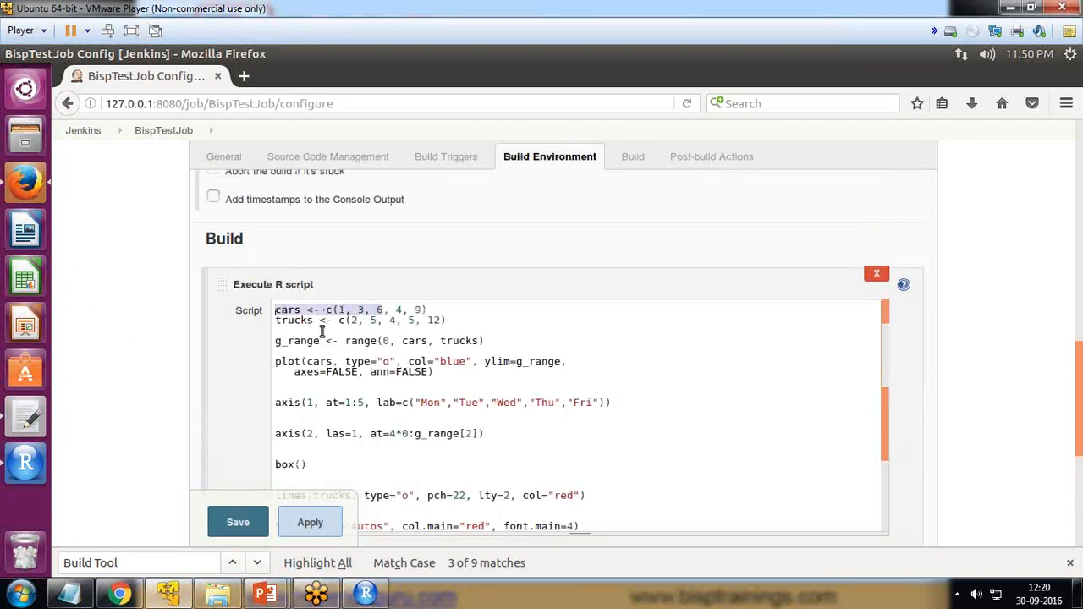
left_click(278, 317)
left_click_drag(325, 341, 271, 344)
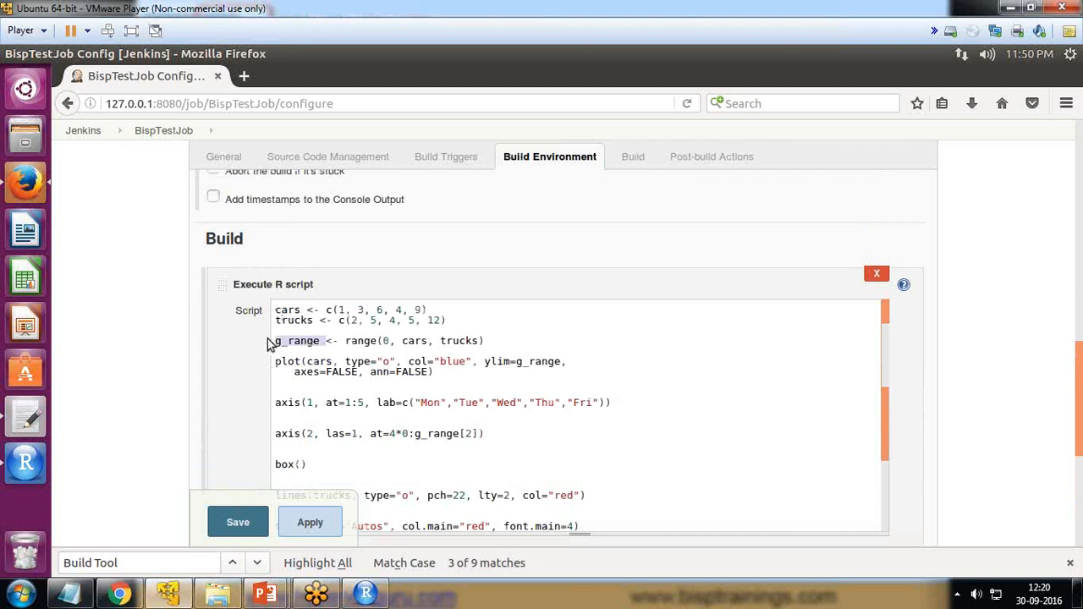
left_click_drag(345, 342, 376, 343)
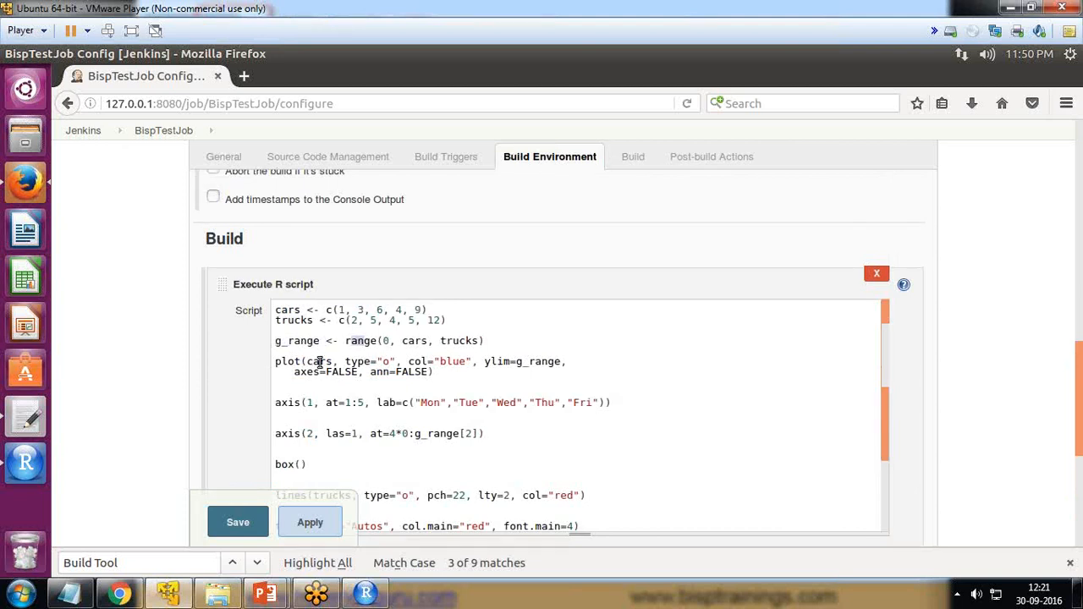
left_click(569, 361)
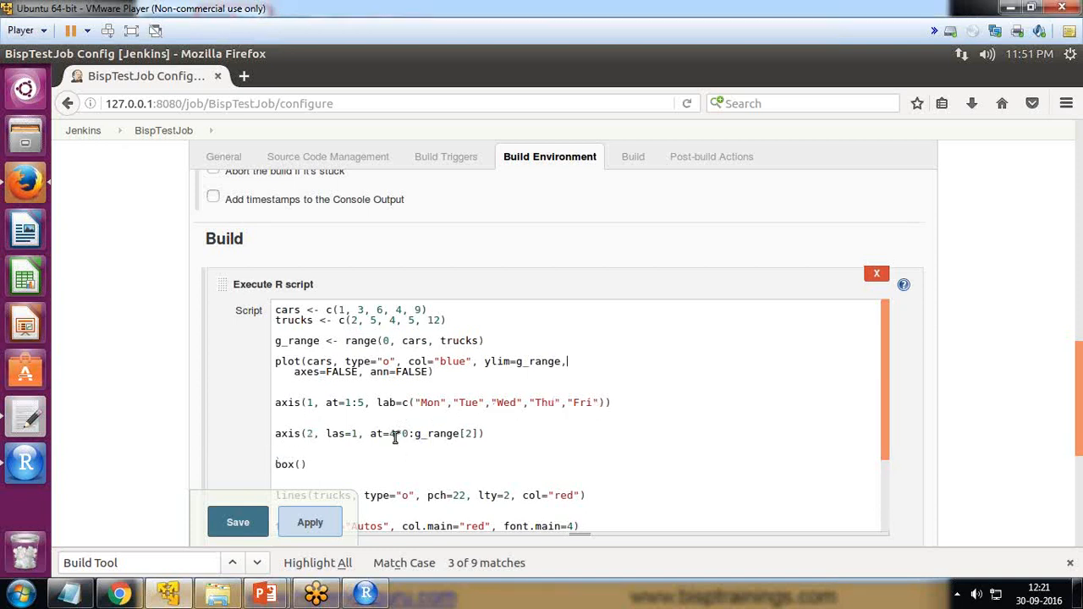
scroll(393, 440, "down", 1)
left_click_drag(416, 397, 480, 398)
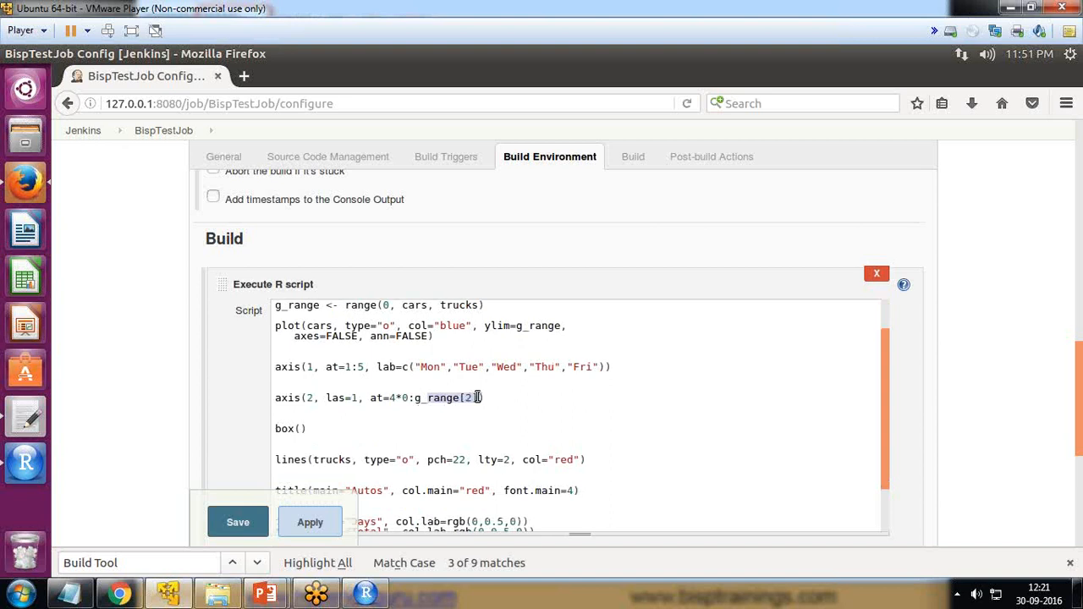
left_click(347, 429)
left_click_drag(315, 430, 415, 410)
scroll(417, 410, "down", 1)
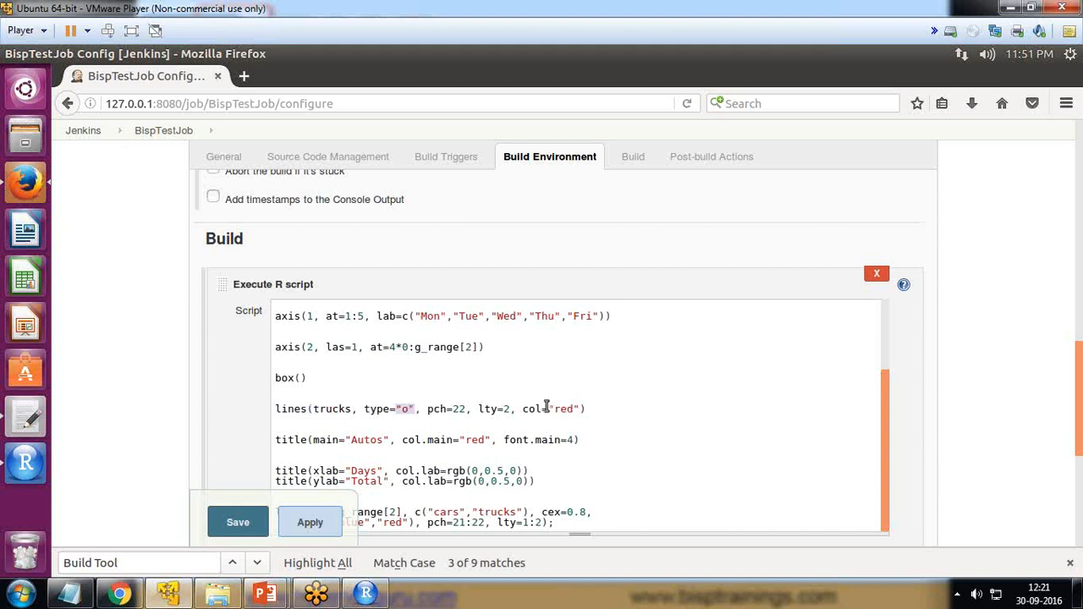
left_click_drag(546, 408, 578, 409)
scroll(610, 411, "down", 3)
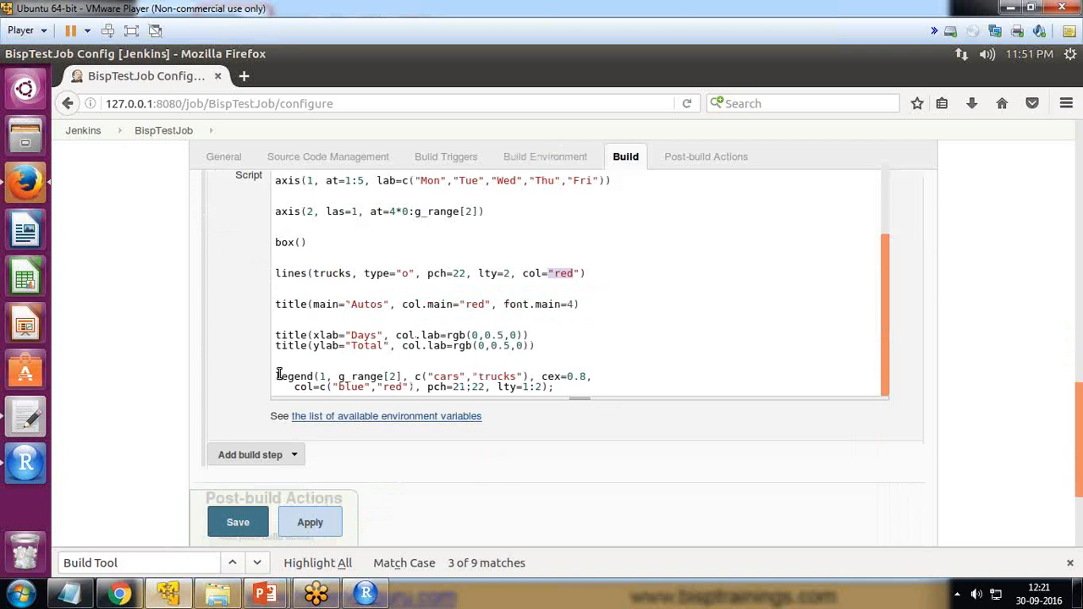
left_click_drag(276, 377, 560, 387)
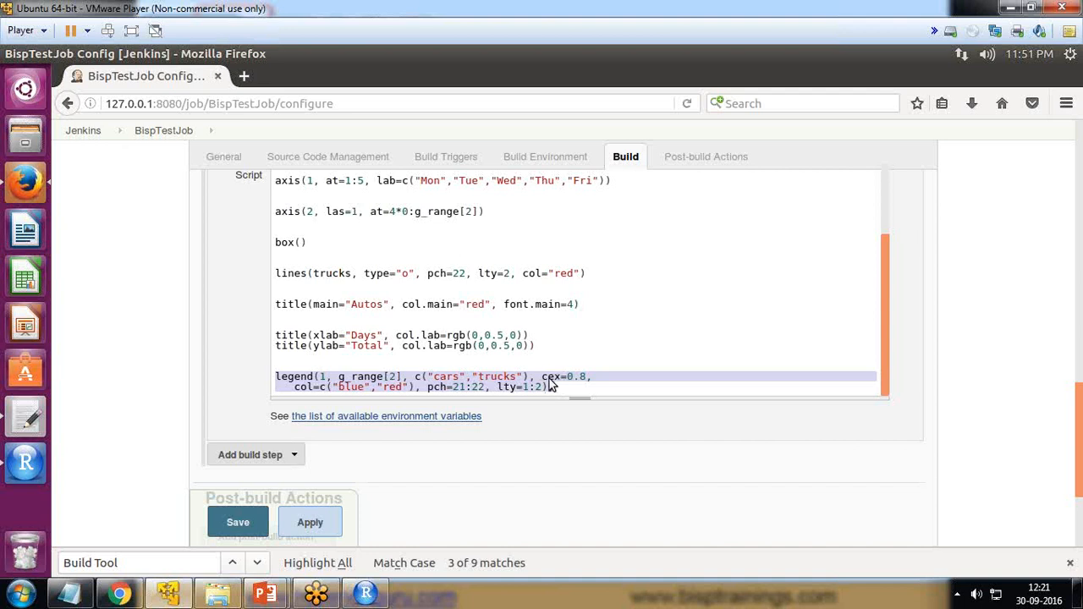
Step: Save the job configuration with the cars and trucks script and start a new build of BispTestJob
left_click(237, 524)
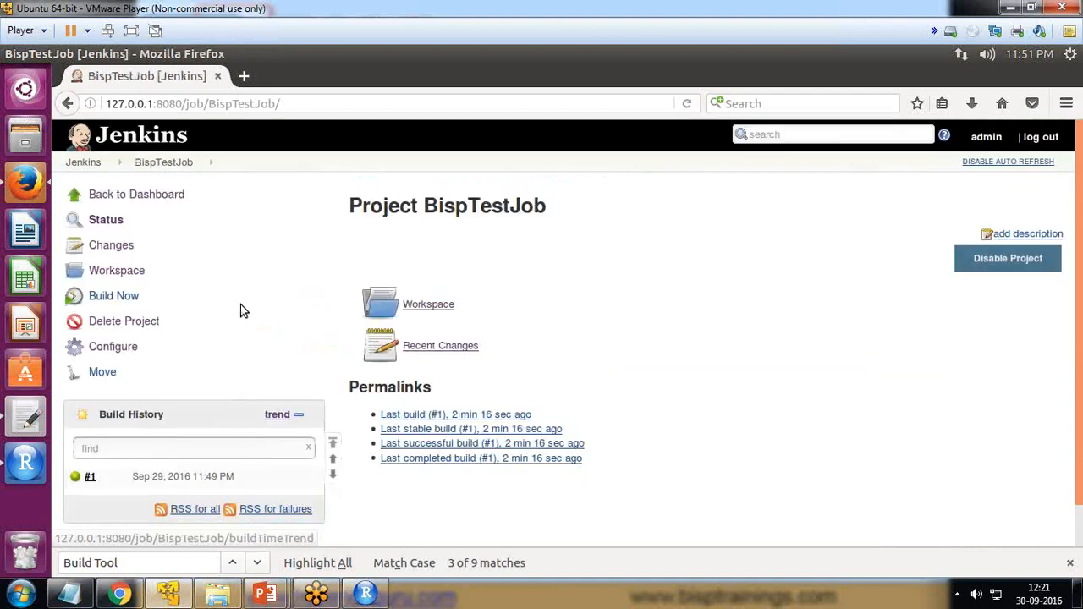
left_click(115, 297)
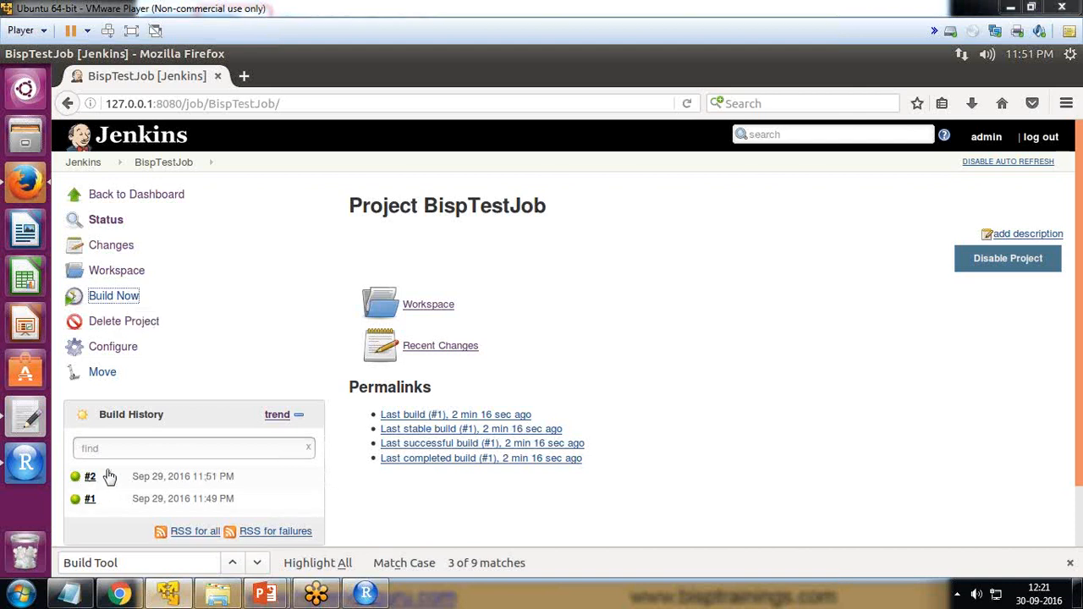
Step: Open the BispTestJob workspace and examine the cars and trucks plot in Rplots.pdf
left_click(428, 305)
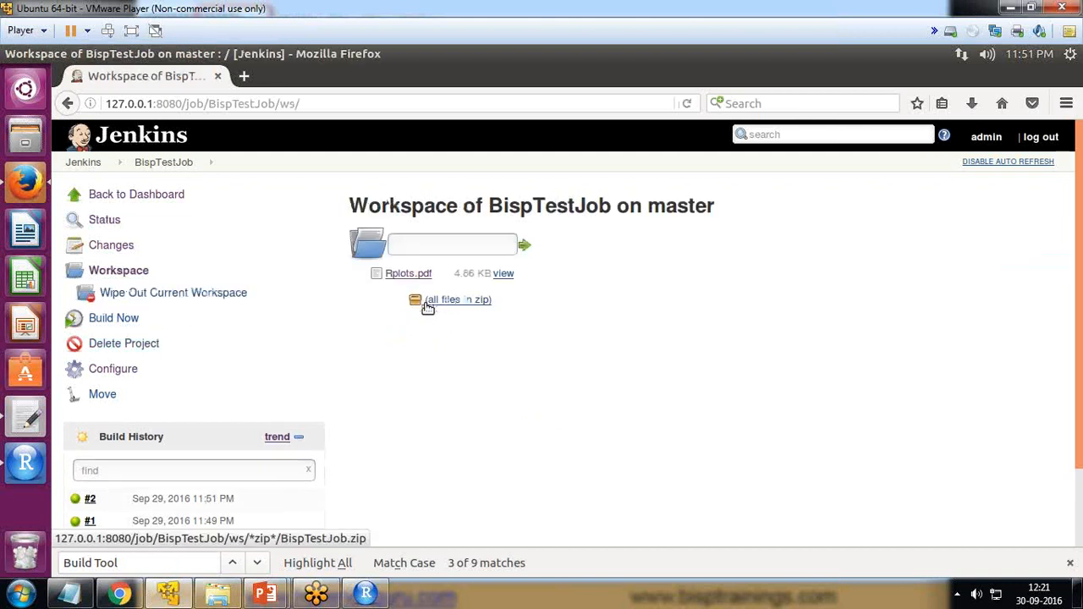
left_click(406, 276)
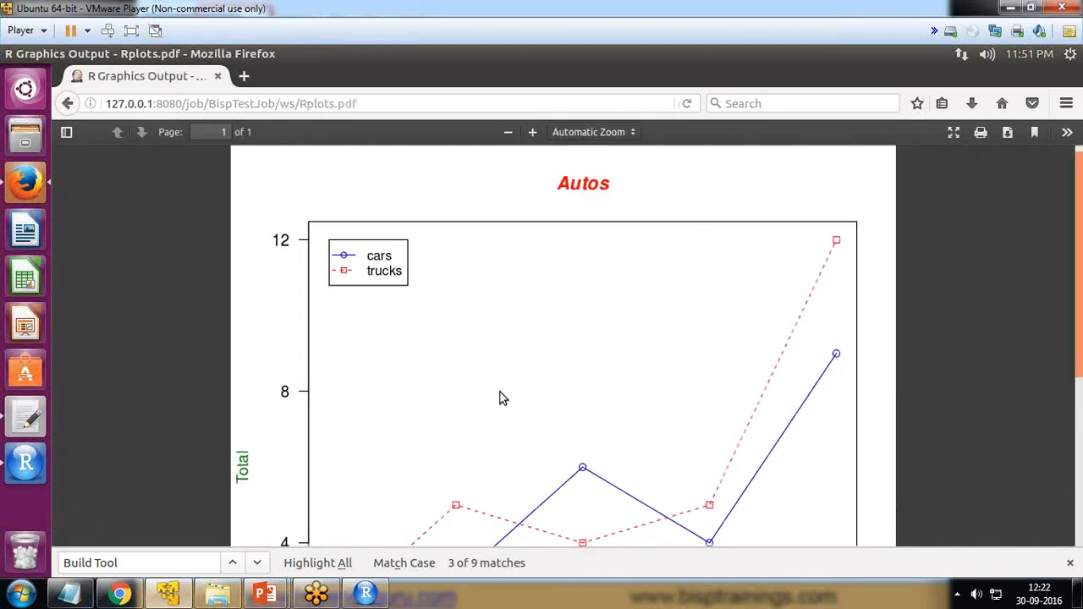
scroll(499, 398, "down", 5)
scroll(499, 398, "up", 3)
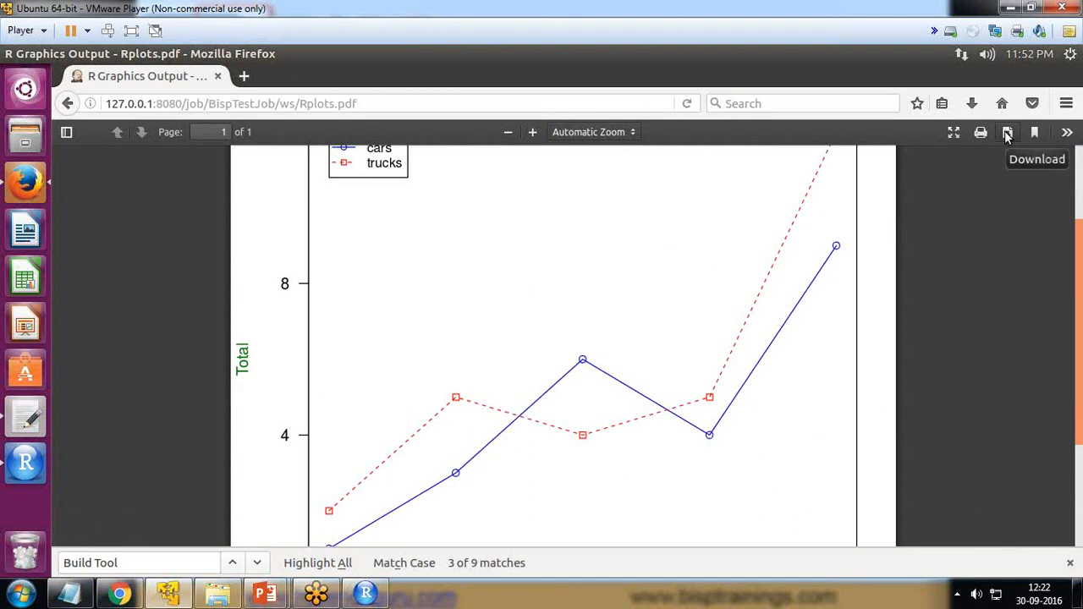
Step: Download Rplots.pdf from the PDF viewer, choosing to save the file
left_click(1008, 133)
left_click(413, 355)
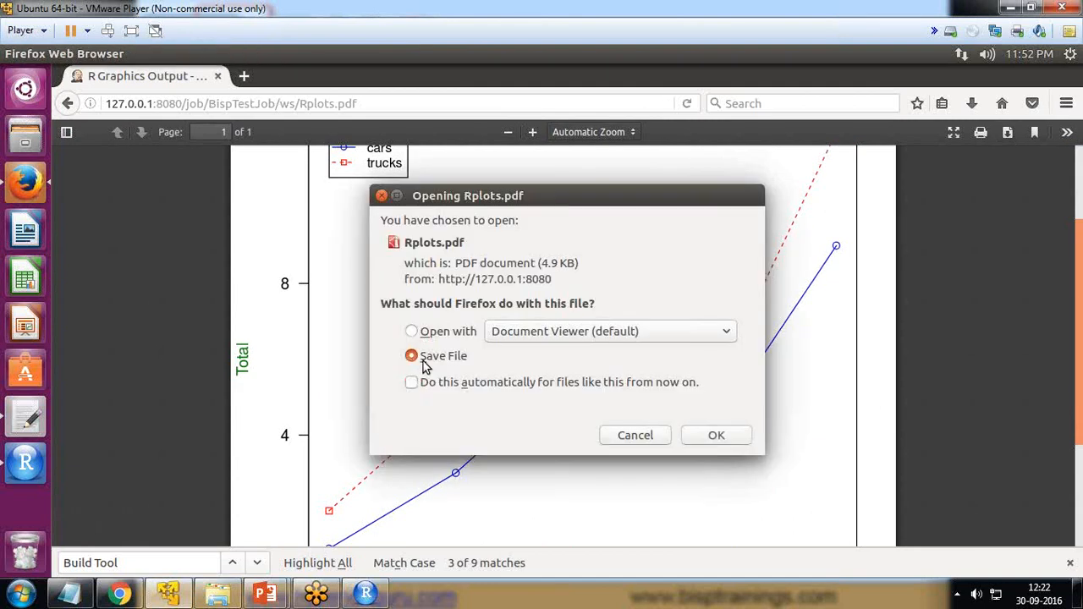
left_click(715, 439)
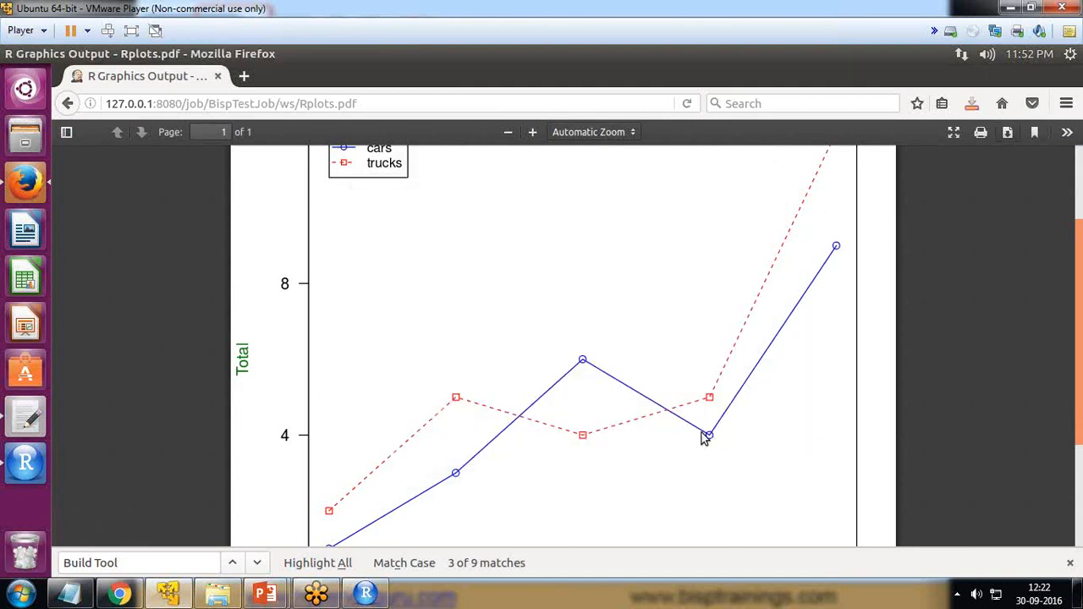
Step: Open the downloaded Rplots.pdf in Document Viewer, move its window to view the whole plot, and close it
left_click(969, 104)
left_click(637, 159)
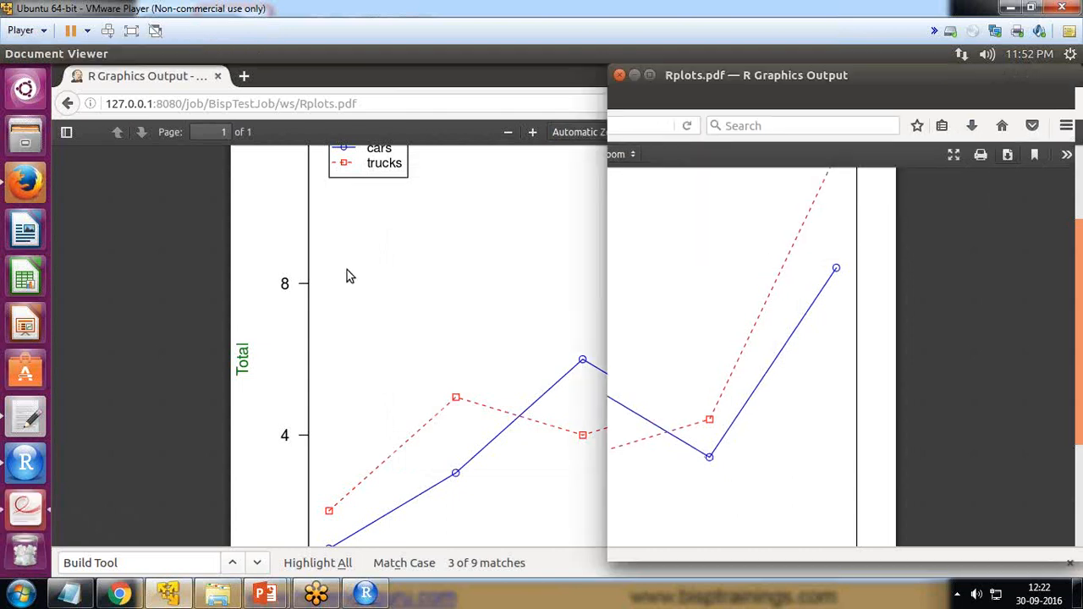
left_click_drag(873, 77, 472, 75)
left_click(211, 76)
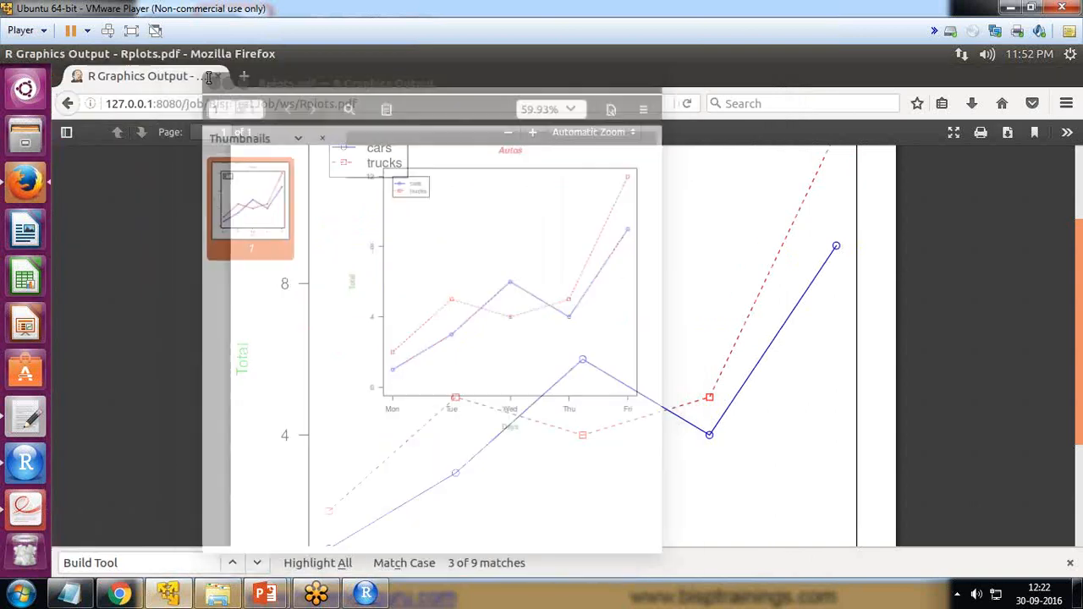